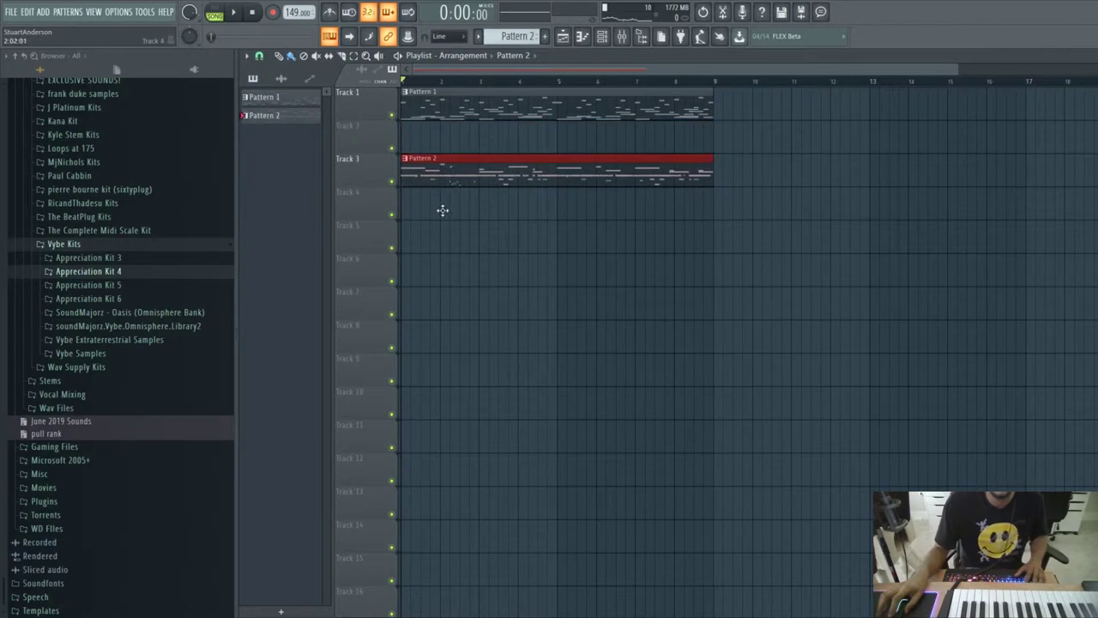
pyautogui.click(604, 37)
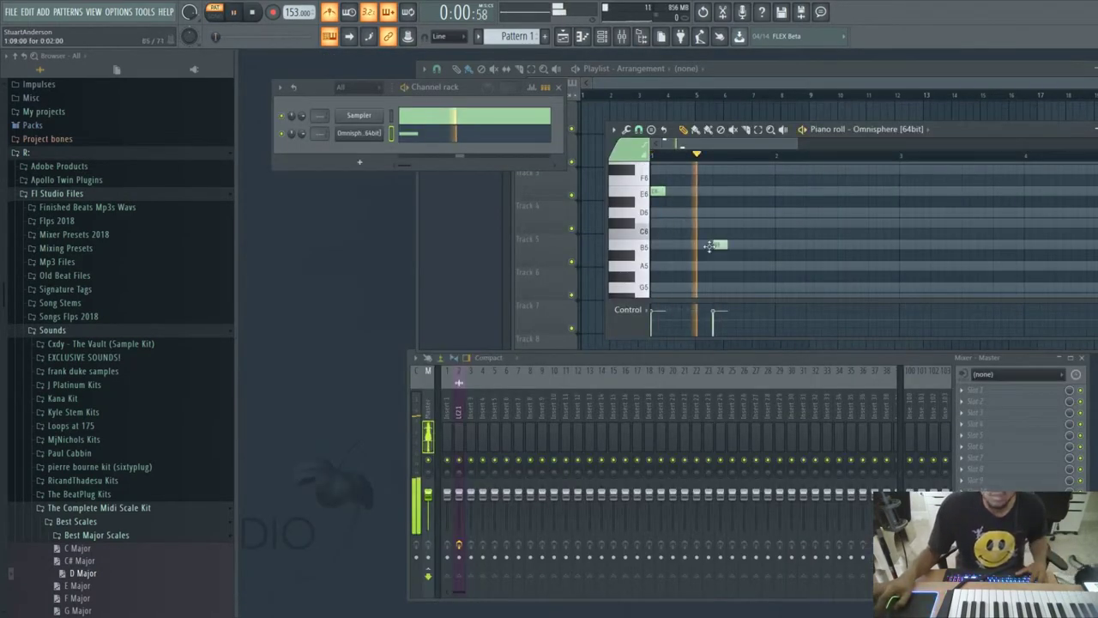
# - Play the loop and draw the melody's opening notes after E6 on the first Omnisphere channel, including D6 and F#6
pyautogui.press('space')
pyautogui.click(765, 264)
pyautogui.rightClick(765, 265)
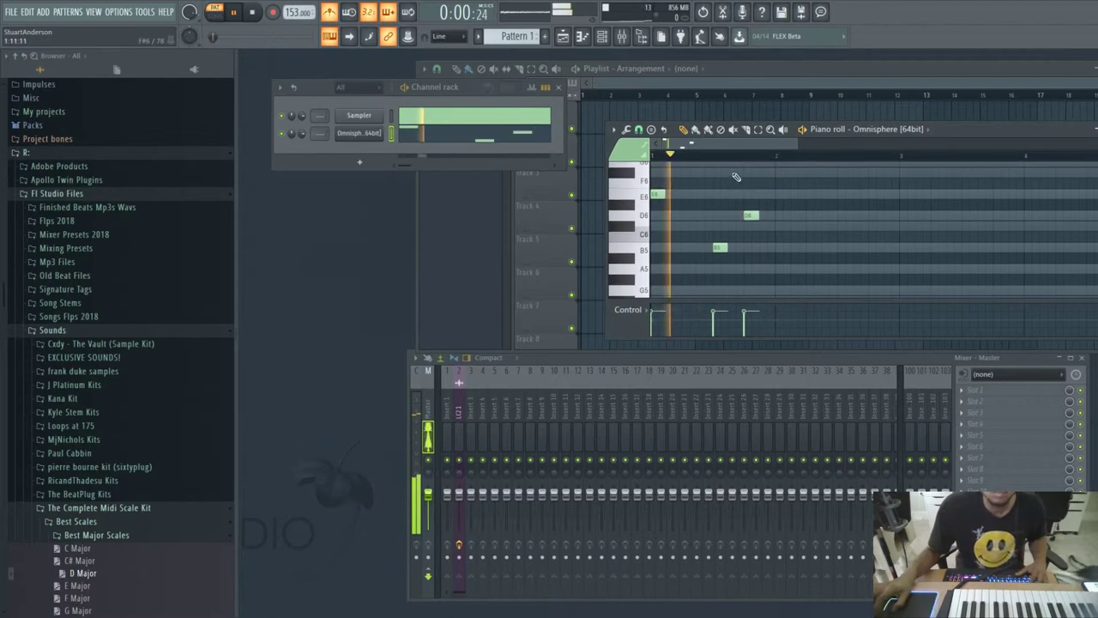
pyautogui.click(736, 172)
pyautogui.scroll(-2, 766, 236)
pyautogui.click(768, 235)
# - Enlarge the piano roll and continue the first Omnisphere melody with further short notes
pyautogui.press('Return')
pyautogui.click(524, 216)
pyautogui.click(629, 302)
pyautogui.click(667, 227)
pyautogui.click(698, 322)
pyautogui.moveTo(729, 346); pyautogui.dragTo(731, 376)
# - Duplicate the first Omnisphere melody phrase so that it repeats, and clear the note selection
pyautogui.scroll(-1, 688, 83)
pyautogui.hotkey('ctrl', 'b')
pyautogui.scroll(-3, 776, 84)
pyautogui.moveTo(769, 249); pyautogui.dragTo(401, 249)
pyautogui.hotkey('ctrl', 'd')
# - Vary the end of the repeated phrase by raising its F#6 note to A6 and its E5 note to E6
pyautogui.scroll(3, 361, 83)
pyautogui.scroll(-1, 578, 301)
pyautogui.moveTo(682, 194); pyautogui.dragTo(683, 162)
pyautogui.moveTo(711, 344); pyautogui.dragTo(714, 216)
# - Place Pattern 1 at the start of the playlist and switch playback to song mode
pyautogui.click(587, 82)
pyautogui.click(587, 83)
pyautogui.press('space')
pyautogui.press('F5')
pyautogui.press('F5')
pyautogui.press('space')
pyautogui.press('F5')
pyautogui.press('F6')
pyautogui.press('F5')
pyautogui.press('l')
pyautogui.press('F6')
# - Play the arrangement and reopen the first Omnisphere melody in the piano roll
pyautogui.click(737, 62)
pyautogui.press('space')
pyautogui.doubleClick(737, 62)
pyautogui.press('space')
pyautogui.press('F6')
pyautogui.click(426, 137)
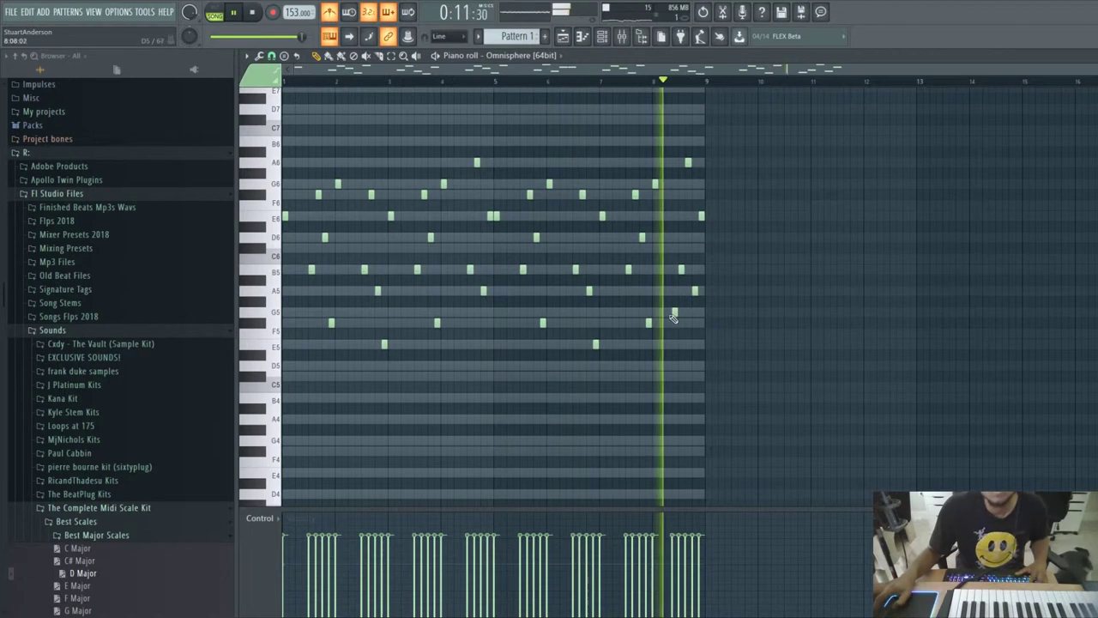
# - Audition the Key patches of the SoundMajorz - Oasis bank on the second Omnisphere, including Key - Saint, Key - Tetris and Key - Fur
pyautogui.click(1091, 56)
pyautogui.click(361, 135)
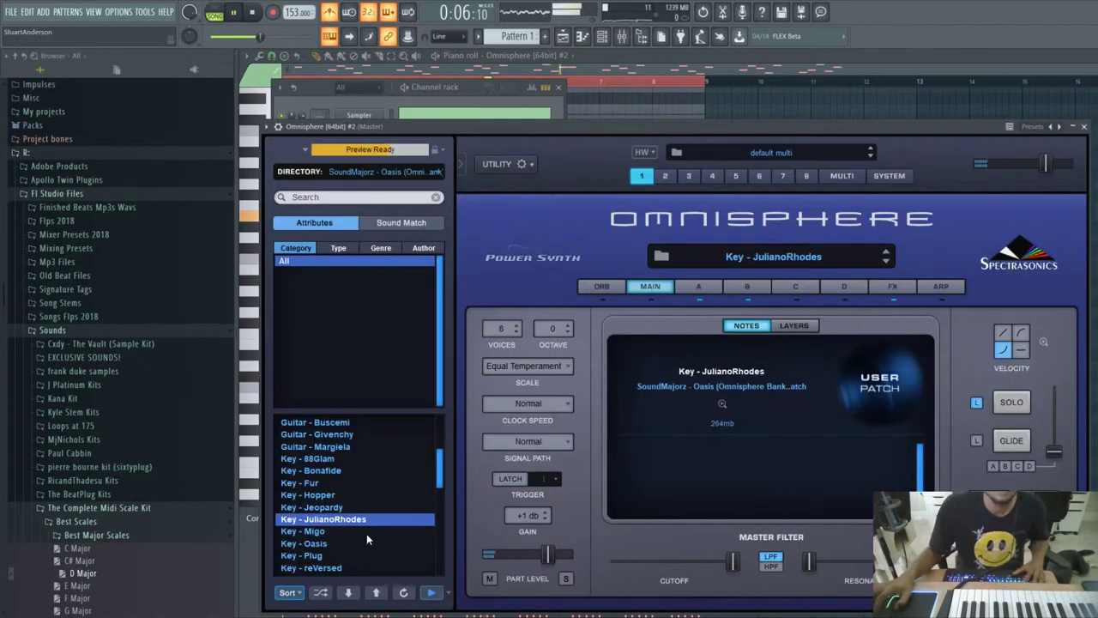
pyautogui.click(367, 532)
pyautogui.click(326, 543)
pyautogui.click(317, 567)
pyautogui.click(330, 557)
pyautogui.click(320, 545)
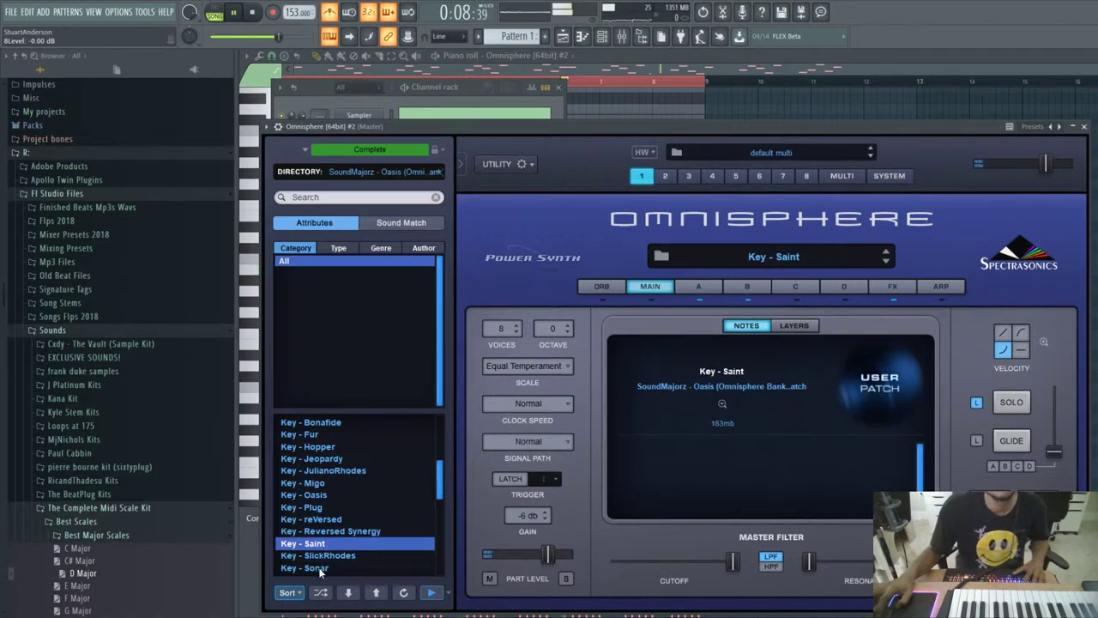
pyautogui.click(319, 568)
pyautogui.scroll(-1, 318, 566)
pyautogui.click(316, 557)
pyautogui.scroll(-1, 318, 556)
pyautogui.click(320, 545)
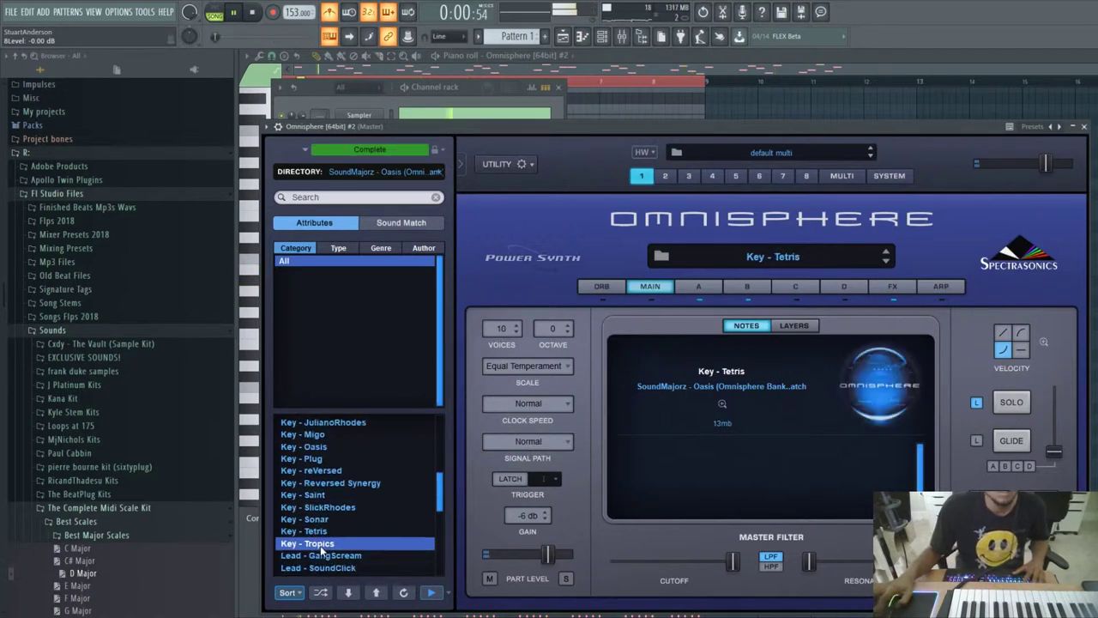
pyautogui.click(320, 555)
pyautogui.scroll(3, 302, 489)
pyautogui.click(299, 458)
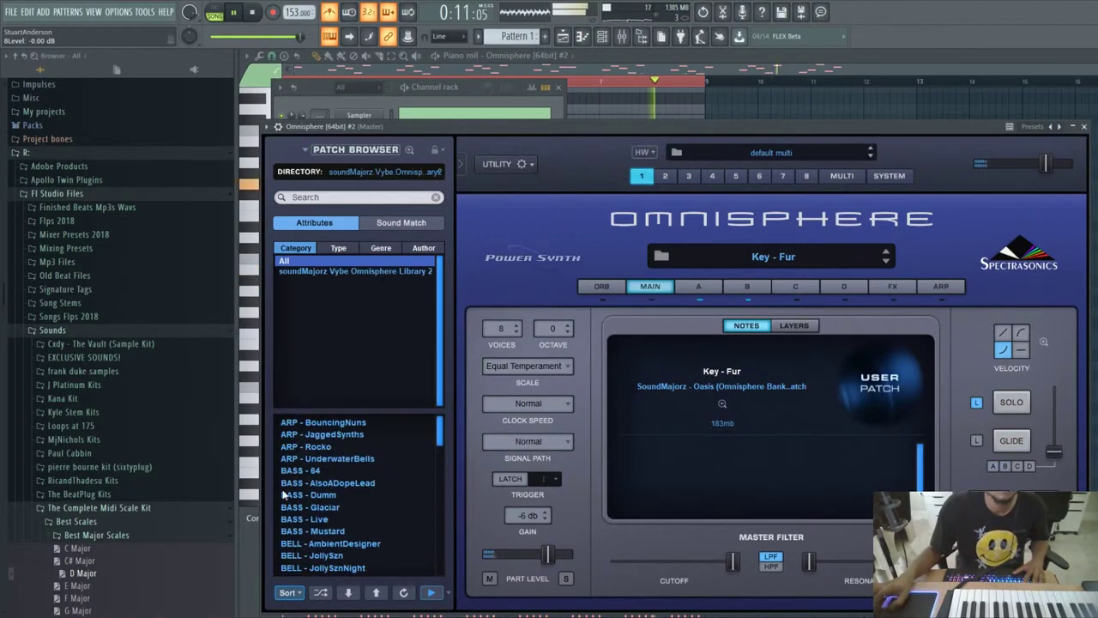
# - Load the KEYS - DarkPiano Delays patch from soundMajorz Vybe Omnisphere Library 2 on the second Omnisphere and close the plugin
pyautogui.click(330, 519)
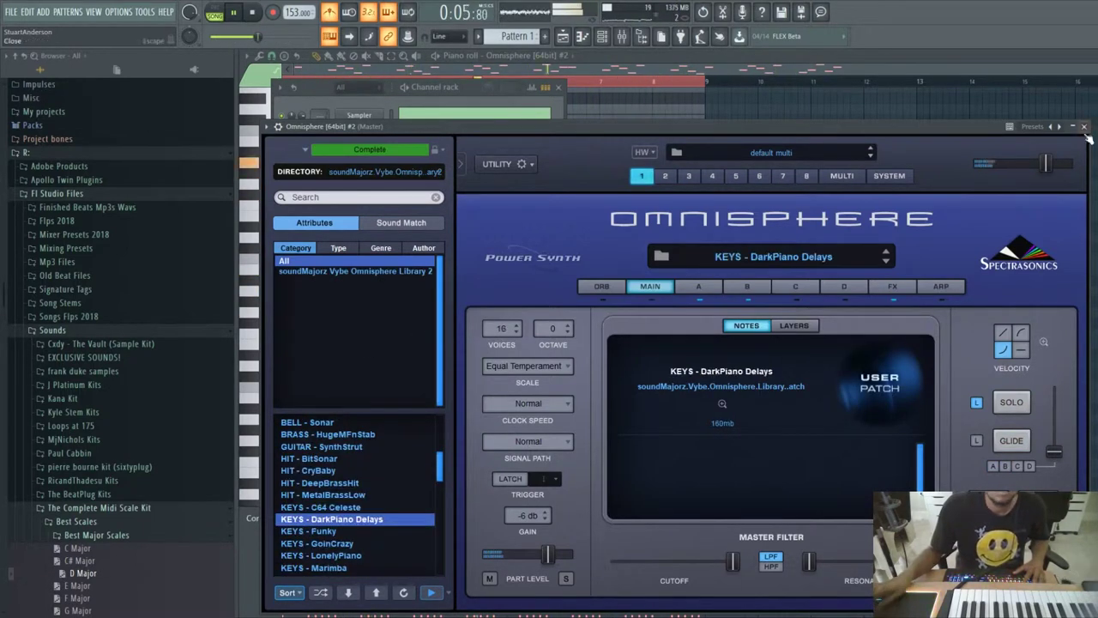
pyautogui.click(1084, 127)
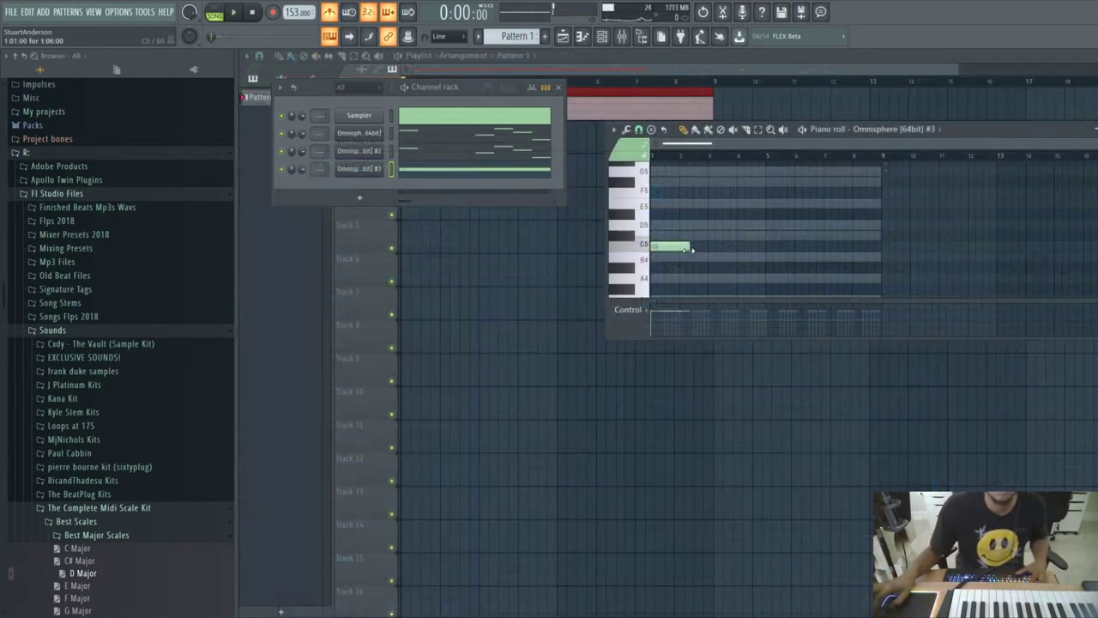
# - Draw overlapping B4, C#5 and D5 notes across bars 1 and 2 for the third Omnisphere's melody
pyautogui.click(686, 226)
pyautogui.moveTo(686, 230); pyautogui.dragTo(670, 257)
pyautogui.click(670, 205)
pyautogui.scroll(1, 670, 206)
pyautogui.click(677, 268)
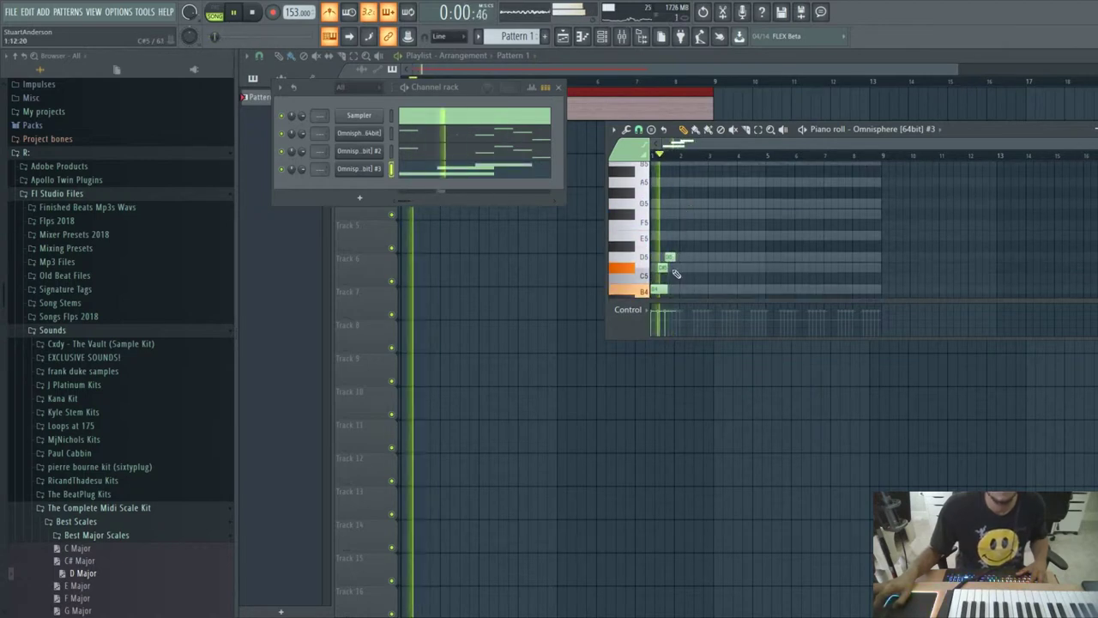
pyautogui.scroll(-2, 685, 257)
pyautogui.click(686, 225)
pyautogui.scroll(2, 693, 232)
pyautogui.click(694, 257)
pyautogui.moveTo(703, 258); pyautogui.dragTo(696, 258)
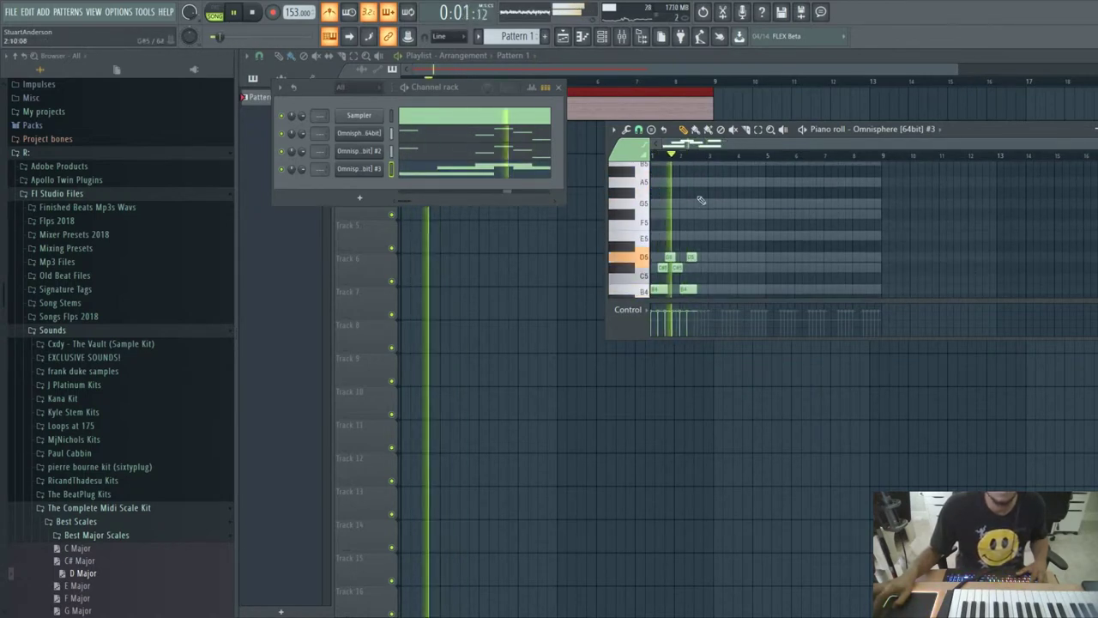
# - Enlarge the piano roll and continue the third Omnisphere melody with F#5, E5, B4, A5 and G5 notes into bar 3
pyautogui.press('Return')
pyautogui.scroll(2, 374, 184)
pyautogui.click(367, 204)
pyautogui.click(372, 226)
pyautogui.click(397, 279)
pyautogui.click(411, 172)
pyautogui.moveTo(411, 172); pyautogui.dragTo(405, 171)
pyautogui.click(407, 194)
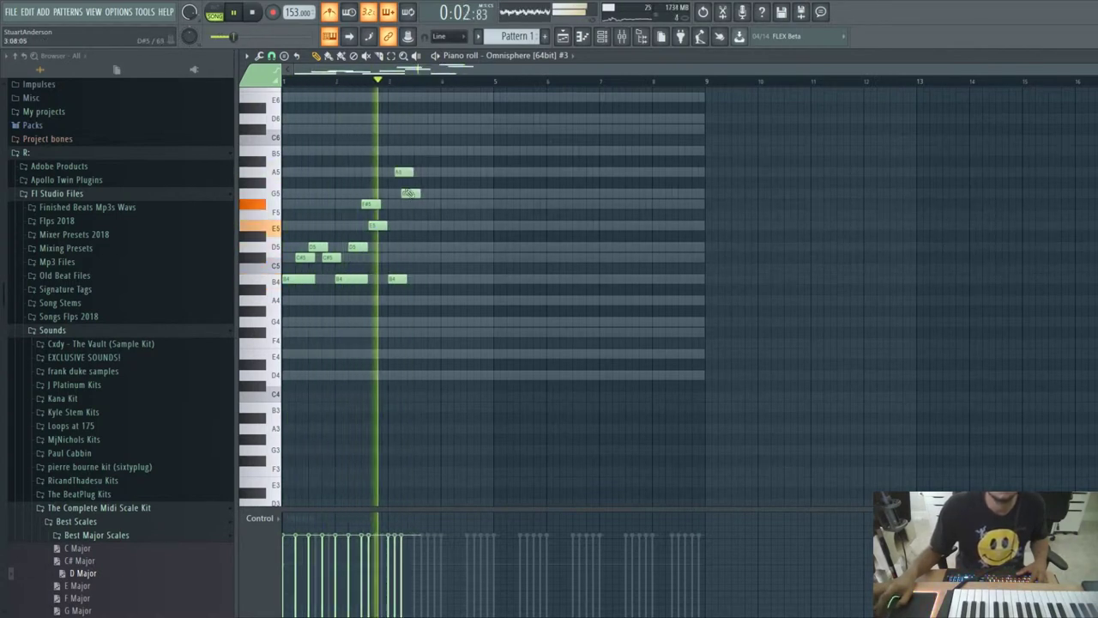
# - Extend the third Omnisphere melody into bar 4 with overlapping lower notes around E5, D5 and C#5
pyautogui.click(418, 225)
pyautogui.moveTo(431, 226); pyautogui.dragTo(444, 227)
pyautogui.click(443, 256)
pyautogui.click(472, 279)
pyautogui.moveTo(472, 280); pyautogui.dragTo(464, 248)
pyautogui.click(457, 226)
pyautogui.click(469, 247)
# - Finish bar 4 of the third Omnisphere melody with a run of higher notes from F#5 up to G5 and A5
pyautogui.click(471, 204)
pyautogui.press('space')
pyautogui.moveTo(479, 205); pyautogui.dragTo(476, 151)
pyautogui.press('space')
pyautogui.moveTo(485, 151); pyautogui.dragTo(477, 193)
pyautogui.click(478, 172)
# - Duplicate the whole four-bar phrase of the third Omnisphere to fill eight bars, and clear the selection
pyautogui.hotkey('ctrl', 'a')
pyautogui.hotkey('ctrl', 'b')
pyautogui.hotkey('ctrl', 'd')
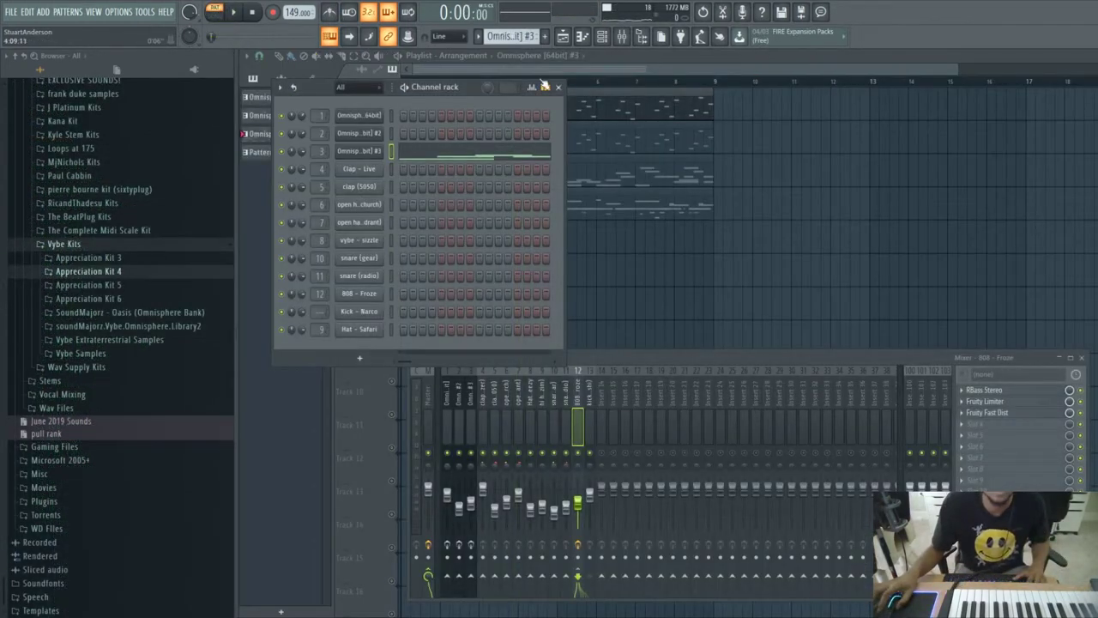
# - Unmute playlist tracks 2 and 3 so that all three Omnisphere patterns play together
pyautogui.click(588, 58)
pyautogui.click(392, 147)
pyautogui.click(392, 181)
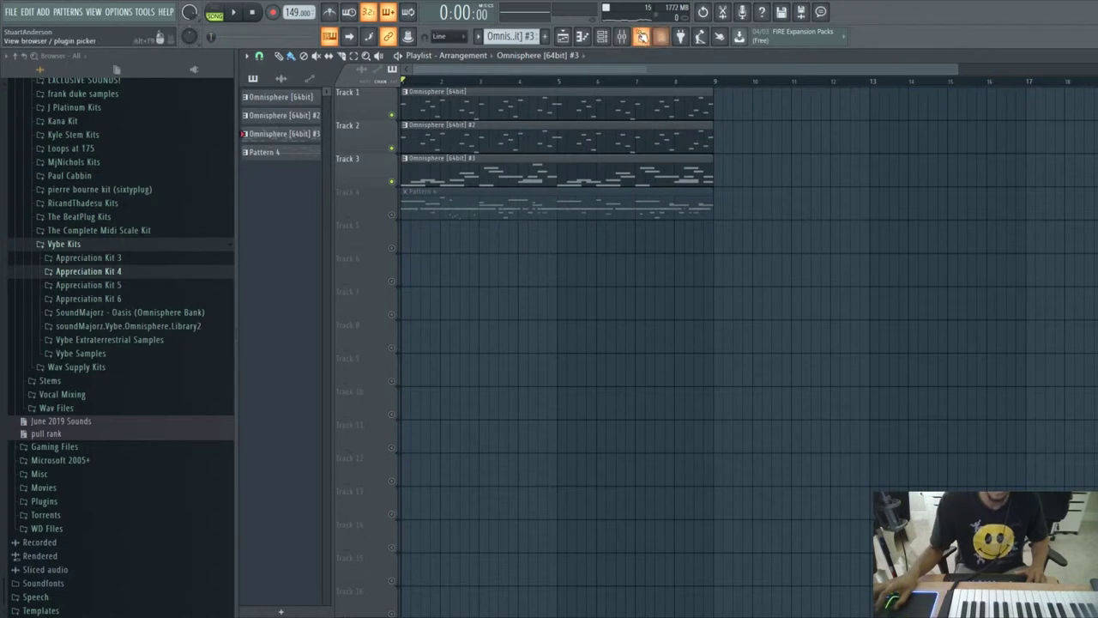
# - Play the three melodies from the beginning of the song and check their levels in the mixer
pyautogui.click(622, 37)
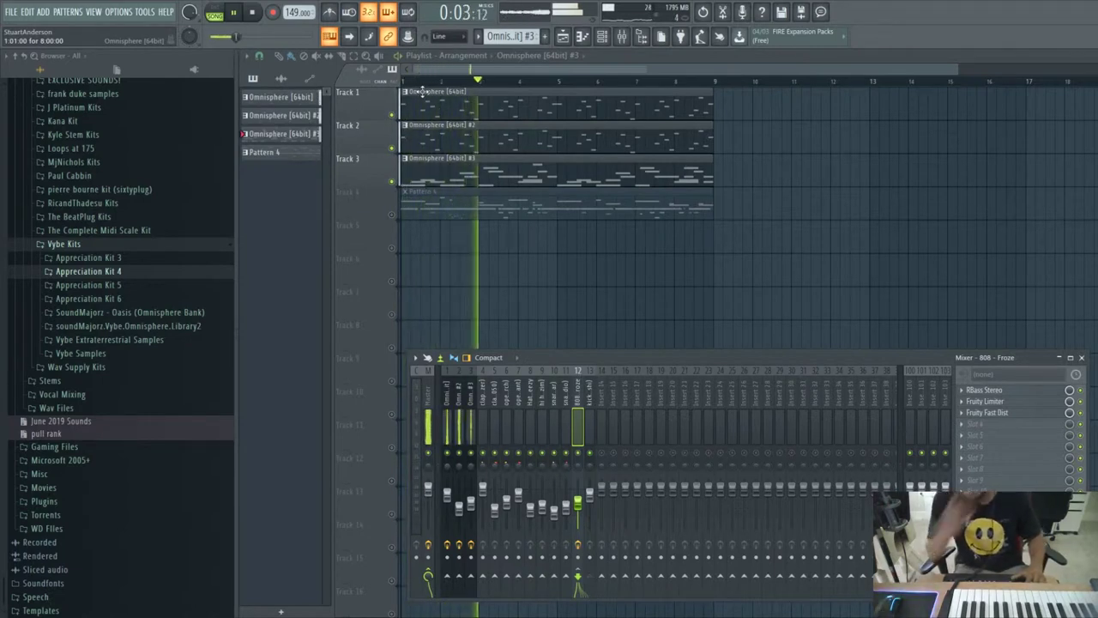
pyautogui.moveTo(418, 83); pyautogui.dragTo(395, 84)
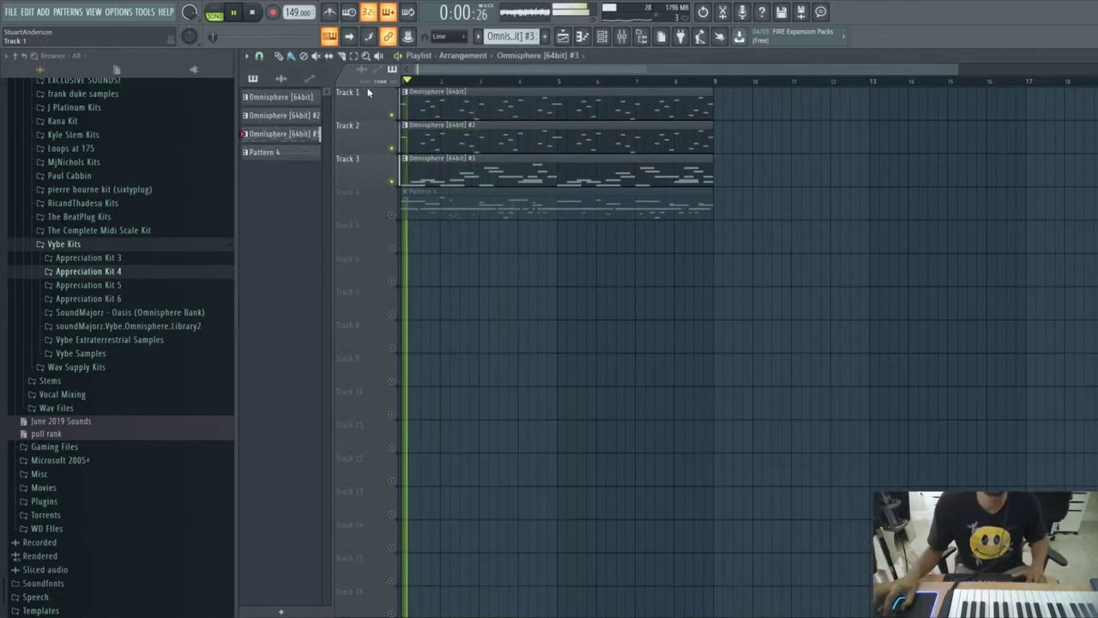
pyautogui.click(624, 39)
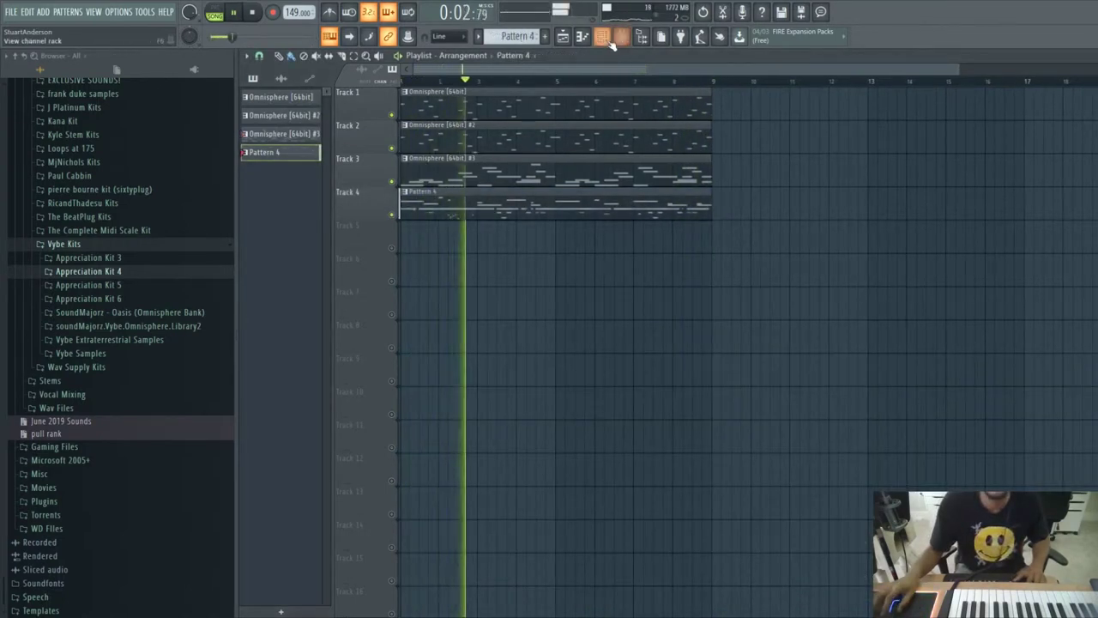
# - Examine the Clap - Live and clap (5050) note patterns of Pattern 4 in the piano roll
pyautogui.click(609, 41)
pyautogui.click(505, 174)
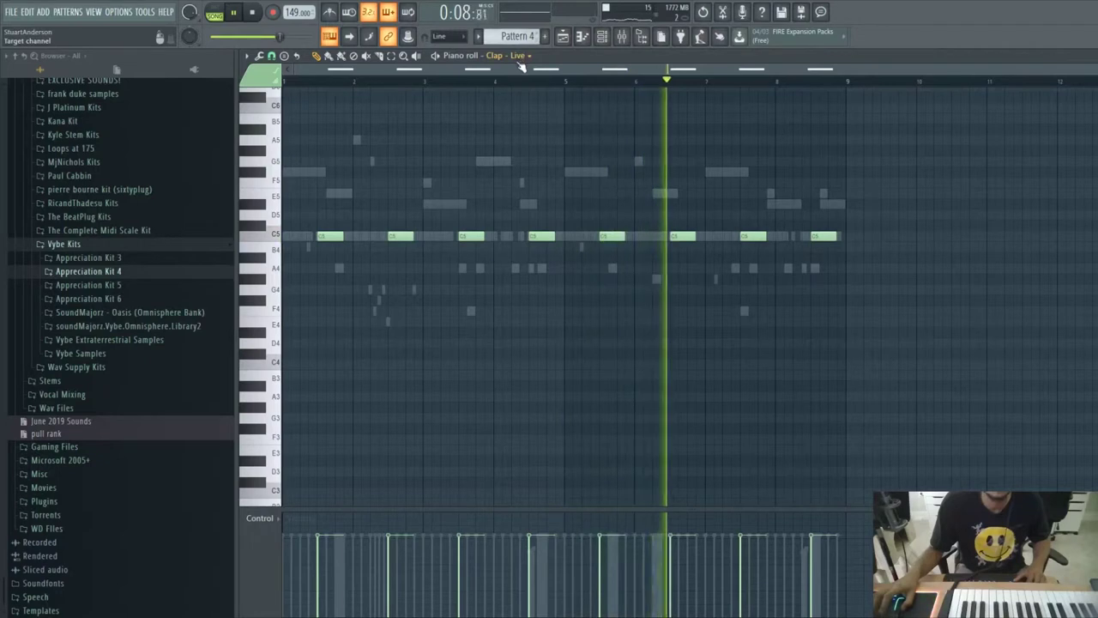
pyautogui.scroll(-2, 521, 60)
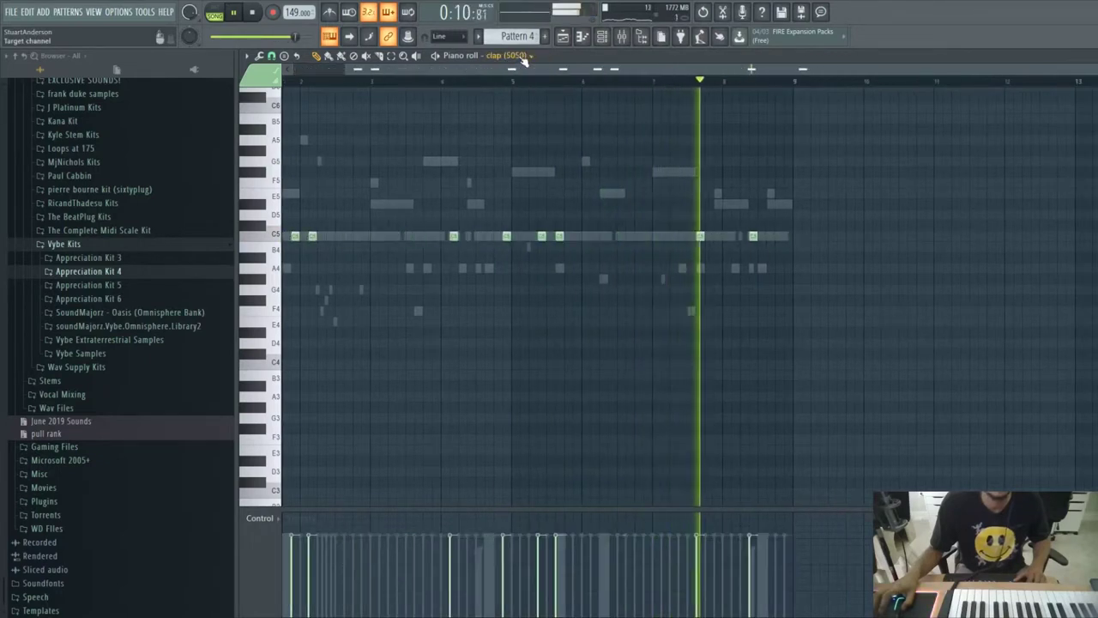
pyautogui.press('space')
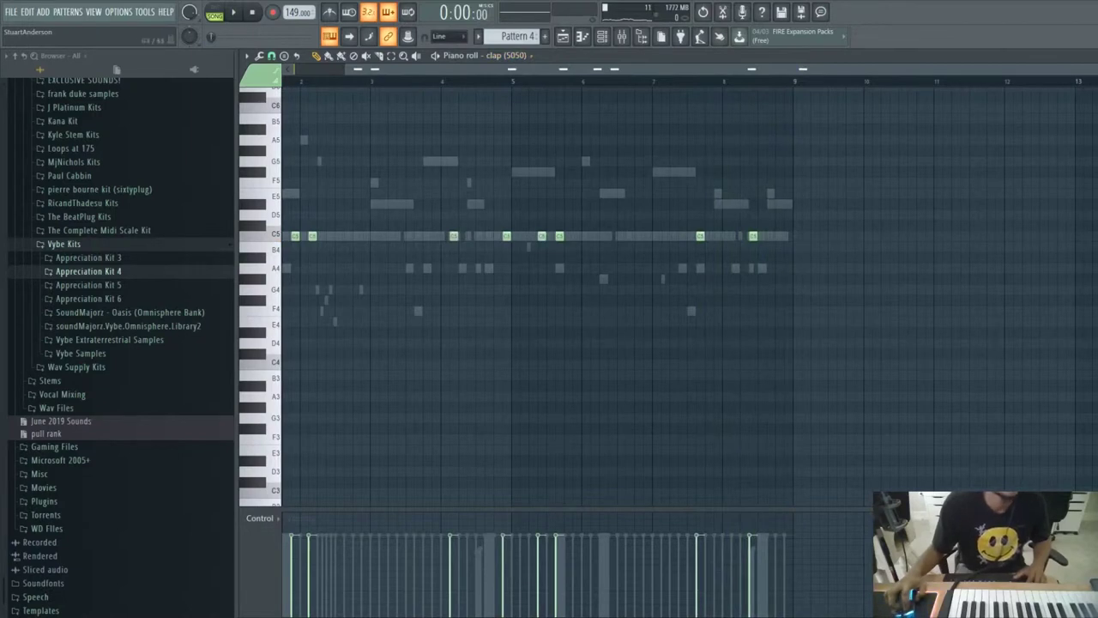
pyautogui.press('Escape')
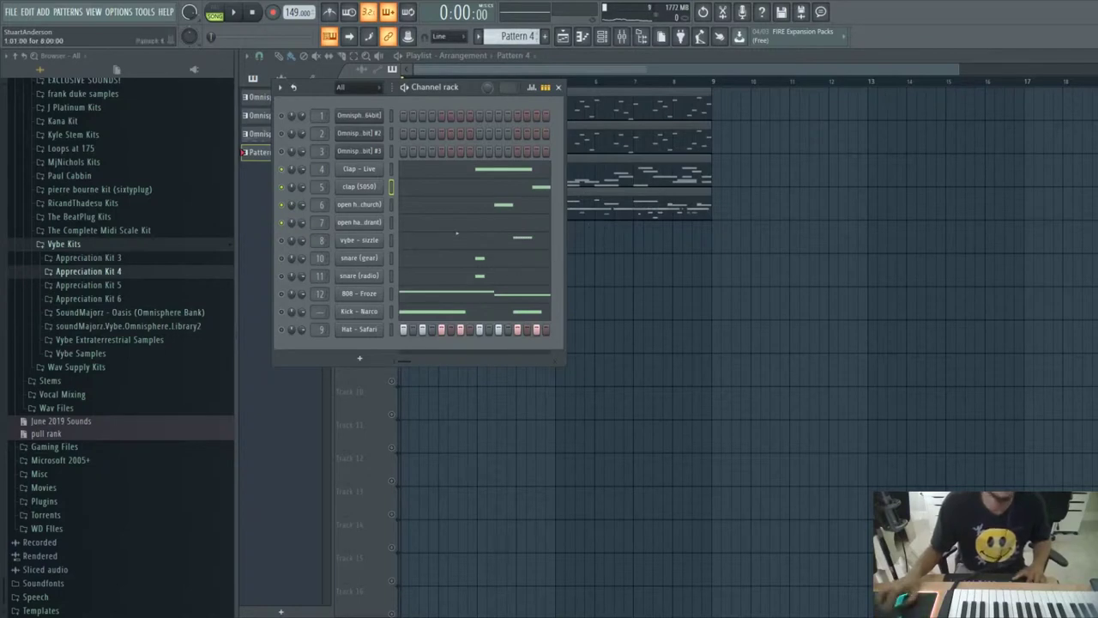
# - Play the song while examining the open hat (church) and open hat (hydrant) notes in the piano roll
pyautogui.click(646, 71)
pyautogui.press('space')
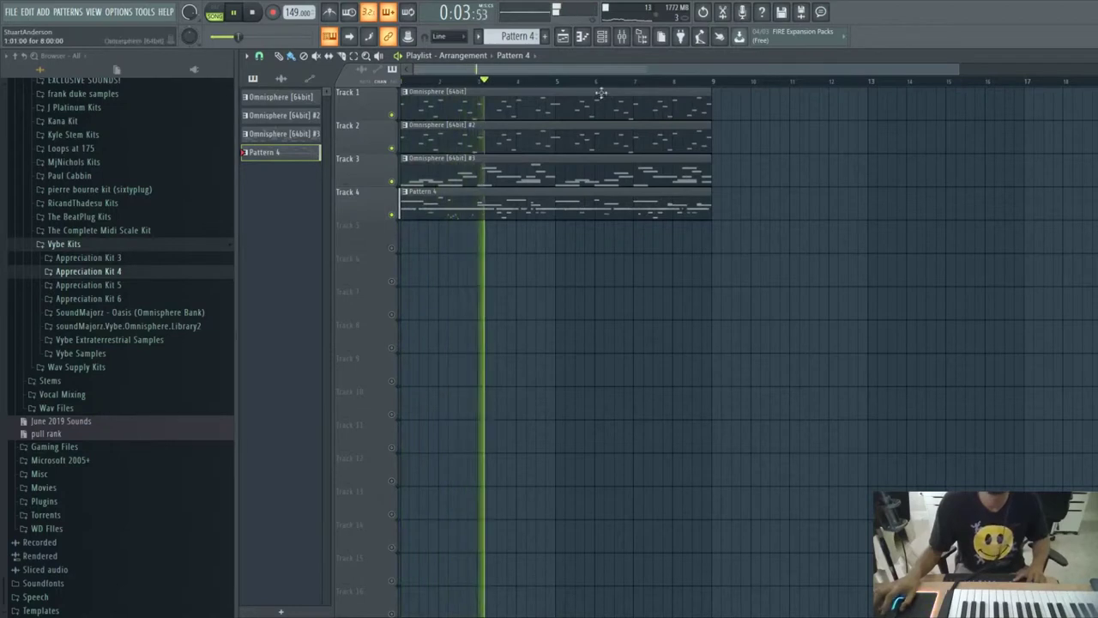
pyautogui.click(603, 37)
pyautogui.click(505, 211)
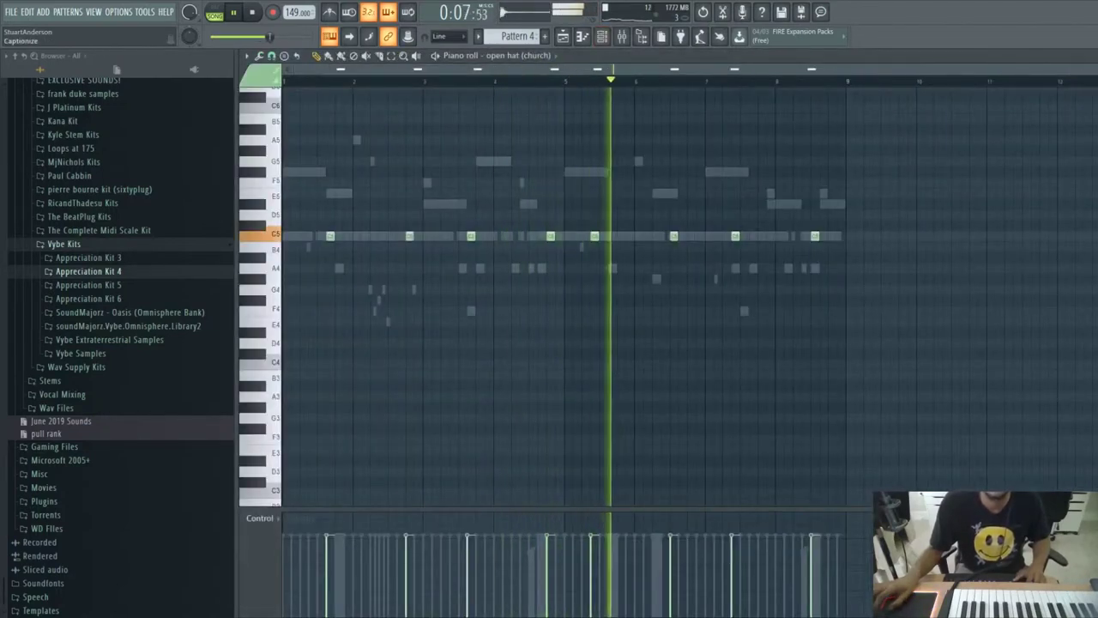
pyautogui.press('Escape')
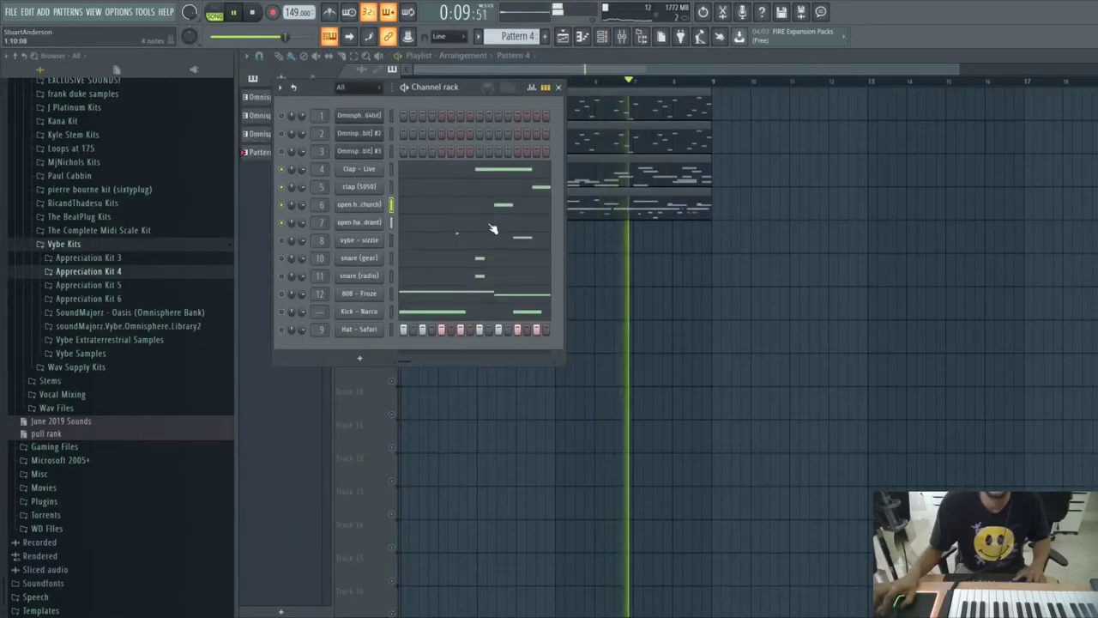
pyautogui.click(492, 227)
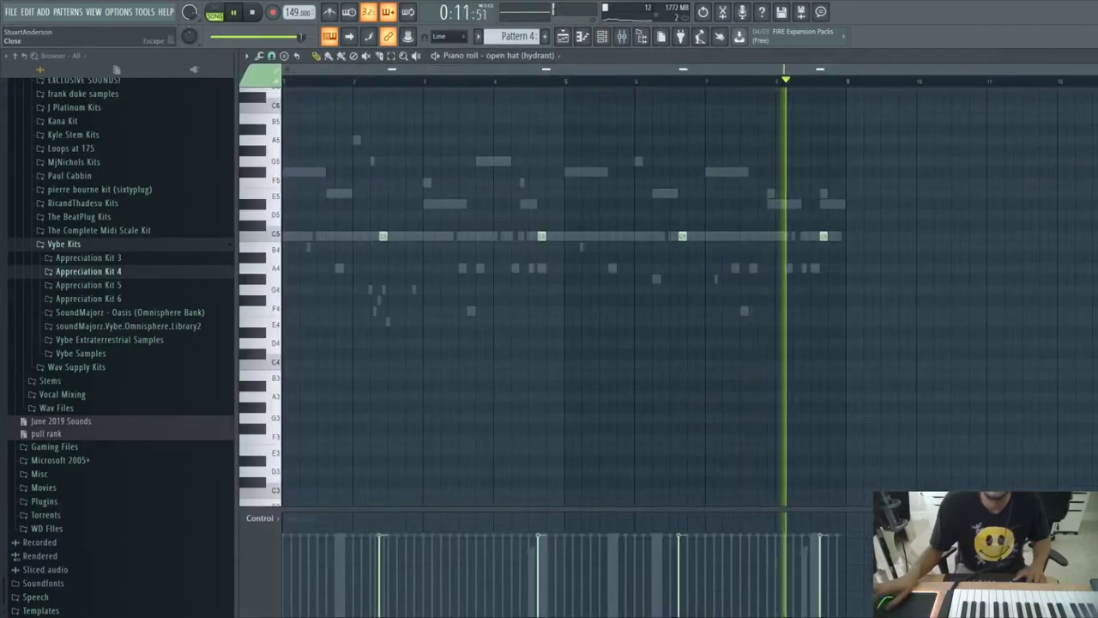
pyautogui.press('space')
pyautogui.press('Escape')
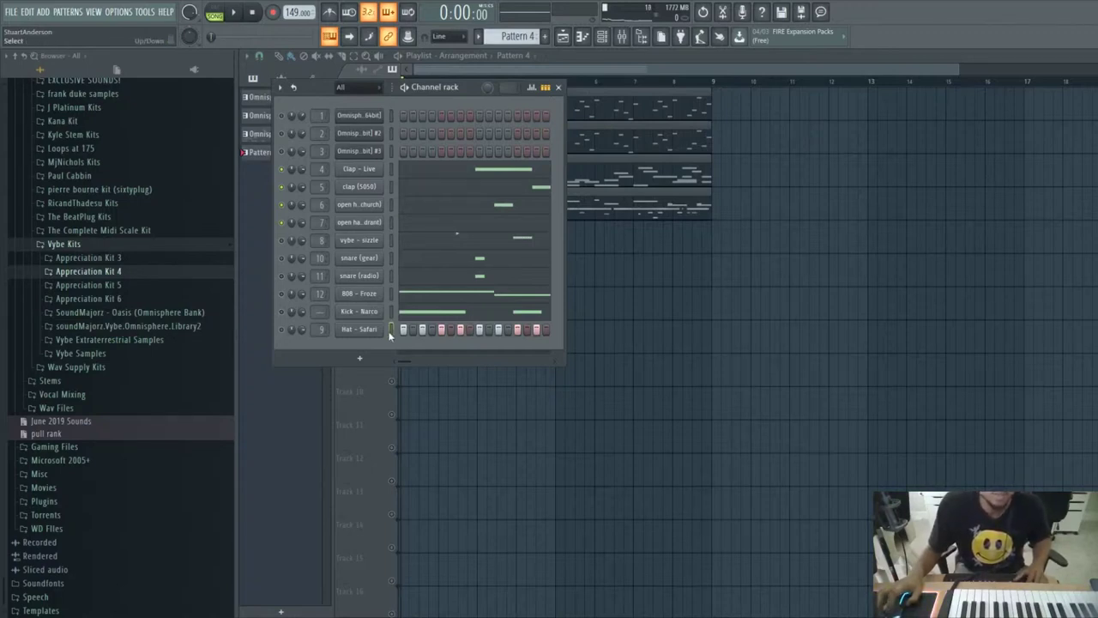
# - Move the Hat - Safari channel up four places to sit directly below vybe - sizzle
pyautogui.hotkey('alt', 'Up')
pyautogui.hotkey('alt', 'Up')
pyautogui.hotkey('alt', 'Up')
pyautogui.hotkey('alt', 'Up')
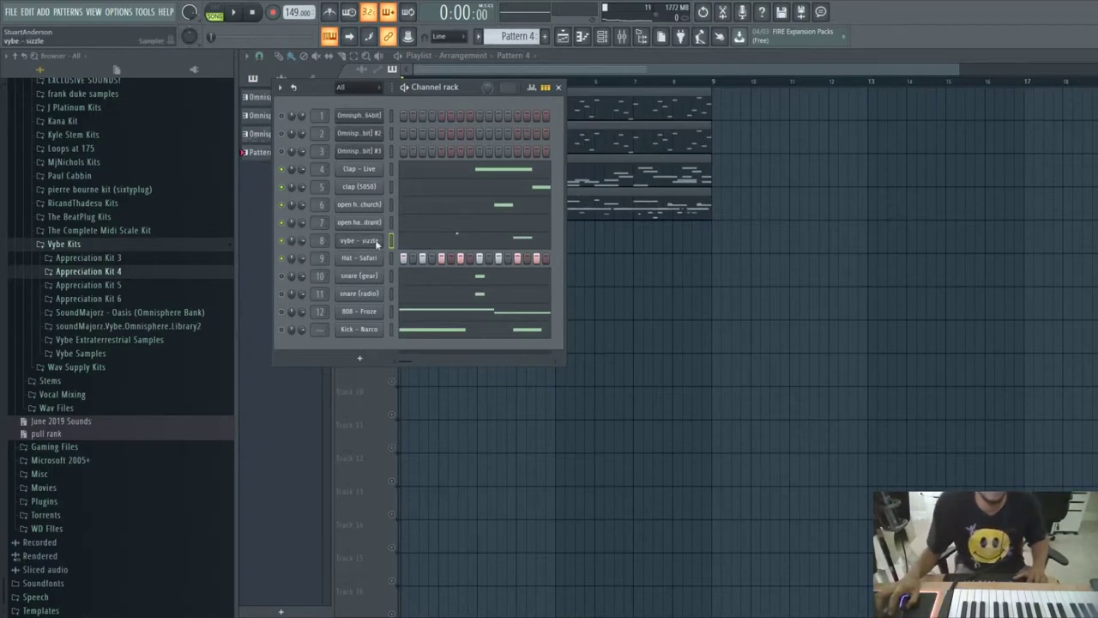
# - Examine the vybe - sizzle and Hat - Safari note patterns in the piano roll
pyautogui.click(427, 238)
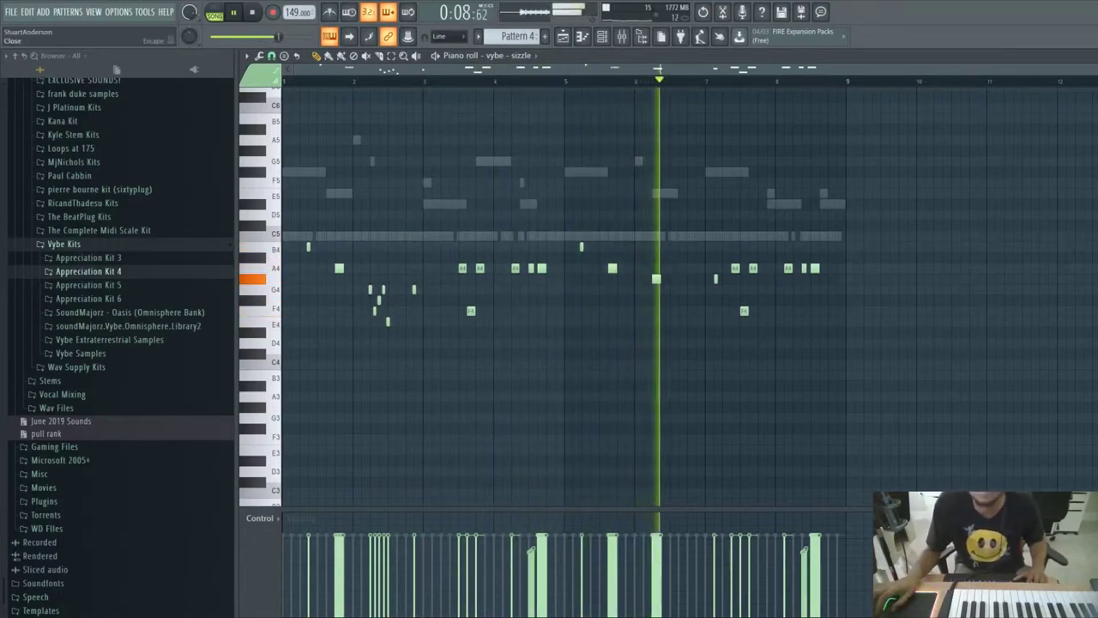
pyautogui.click(1086, 56)
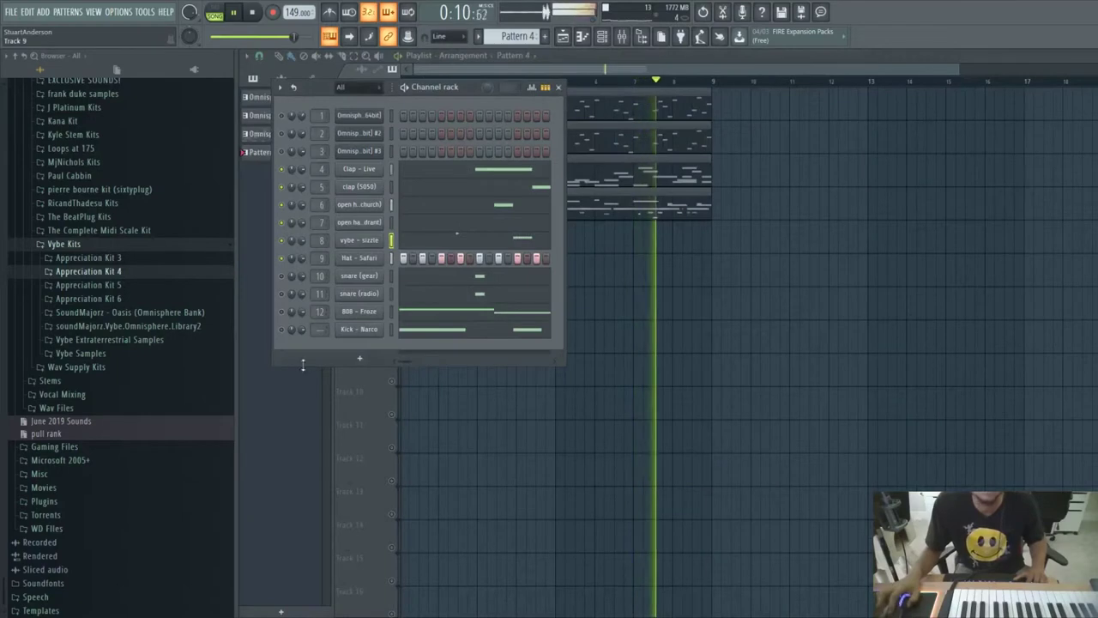
pyautogui.rightClick(349, 262)
pyautogui.click(402, 264)
pyautogui.scroll(-5, 409, 265)
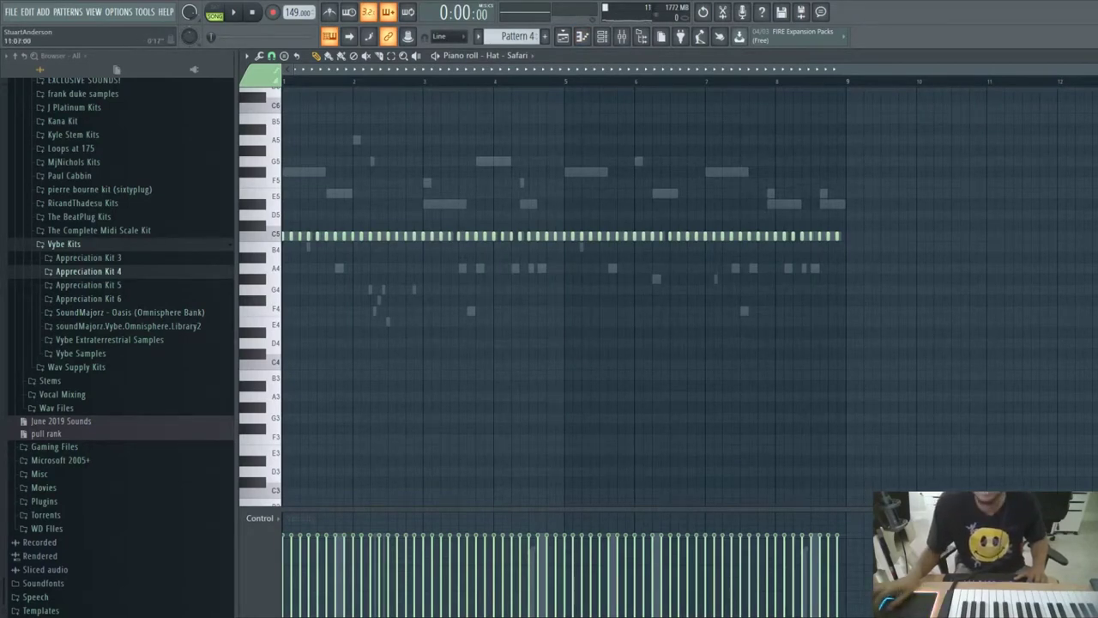
pyautogui.click(1091, 57)
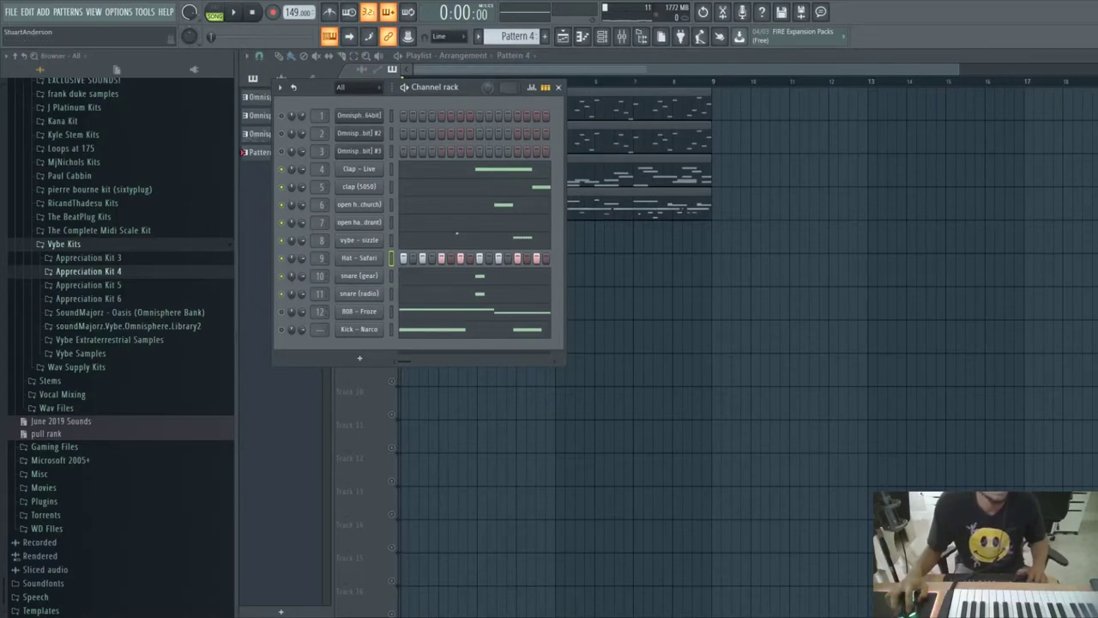
# - Play the song with the current drum channels and bring the channel rack back into view
pyautogui.press('F6')
pyautogui.press('space')
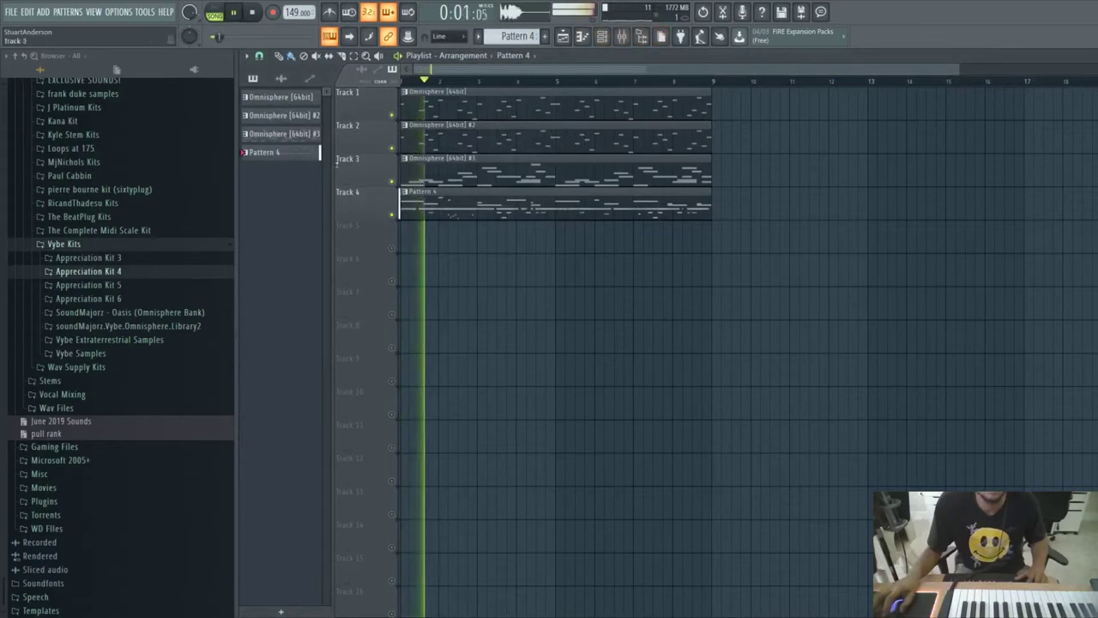
pyautogui.press('F6')
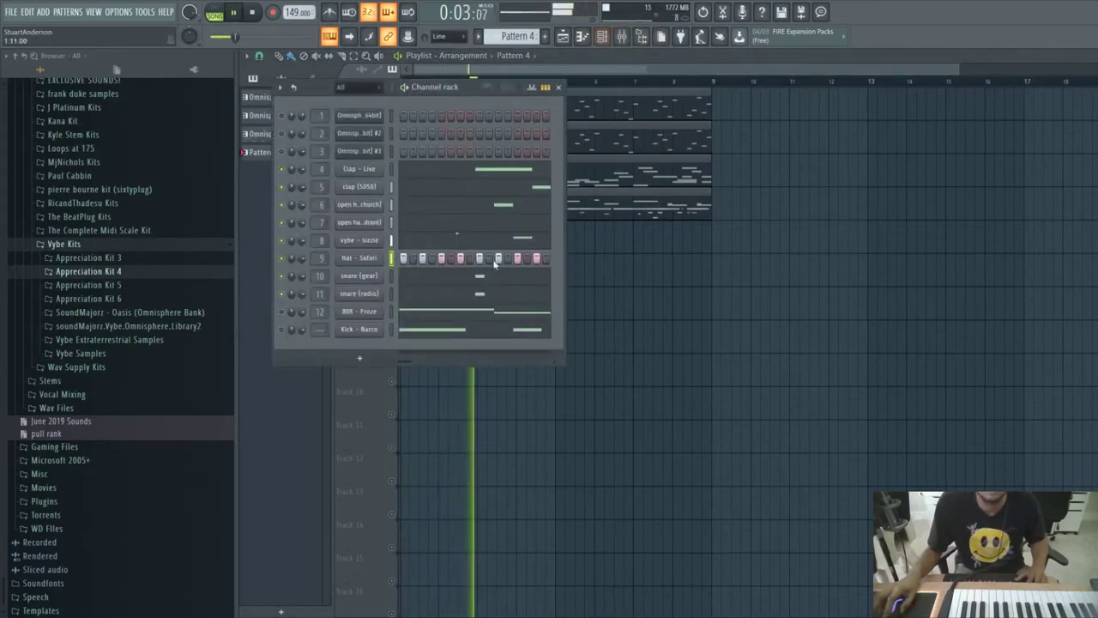
# - Find the Hat - vybe 12 sample in Appreciation Kit 6's Hihat folder, add it as a channel and open its piano roll
pyautogui.click(120, 299)
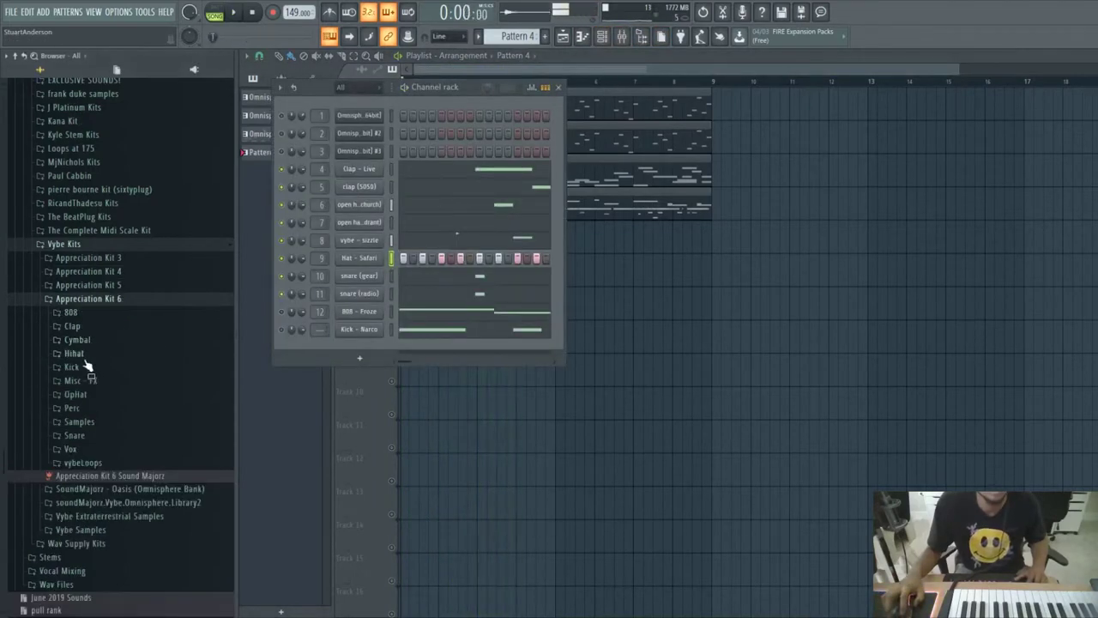
pyautogui.click(84, 358)
pyautogui.click(90, 380)
pyautogui.press('F7')
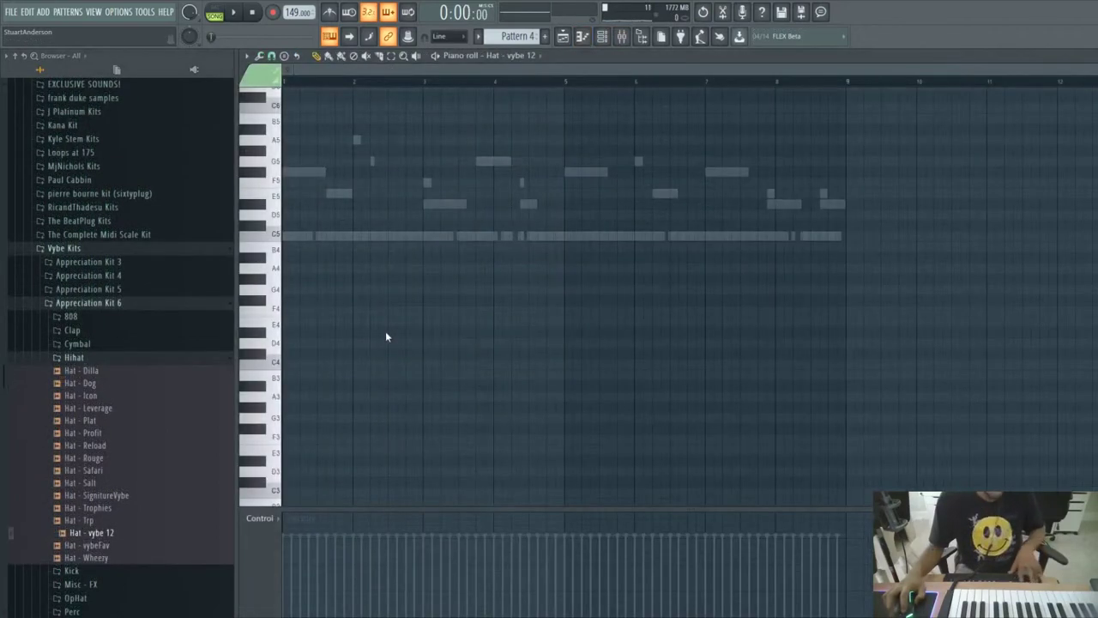
# - Paste the copied hat notes into the Hat - vybe 12 piano roll and play the song with that channel
pyautogui.hotkey('ctrl', 'v')
pyautogui.press('space')
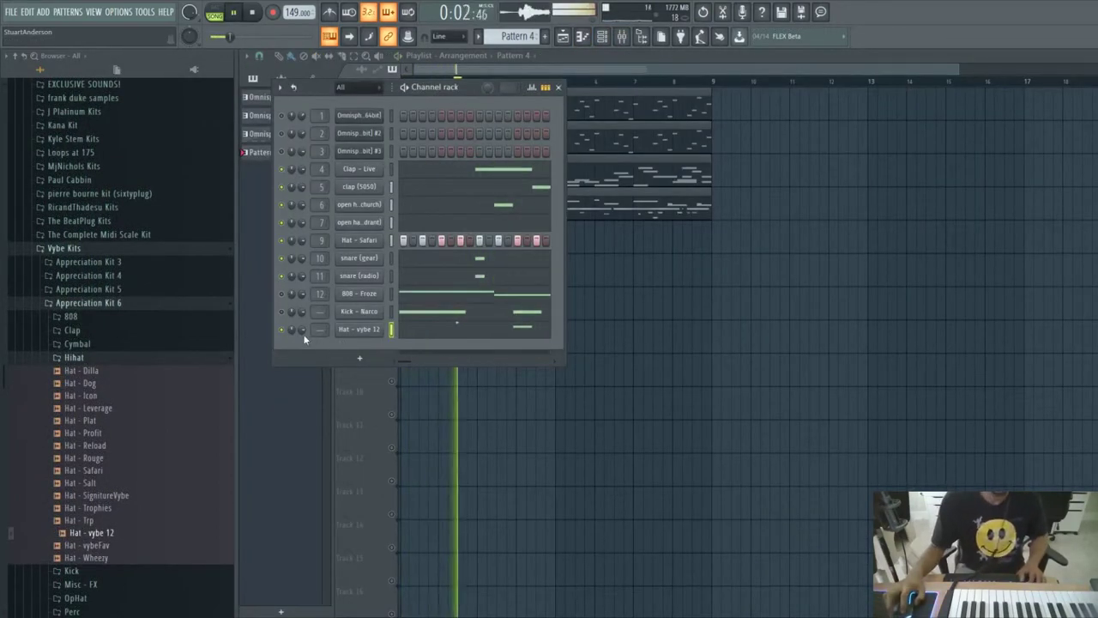
pyautogui.click(392, 331)
pyautogui.click(393, 331)
pyautogui.hotkey('alt', 'Delete')
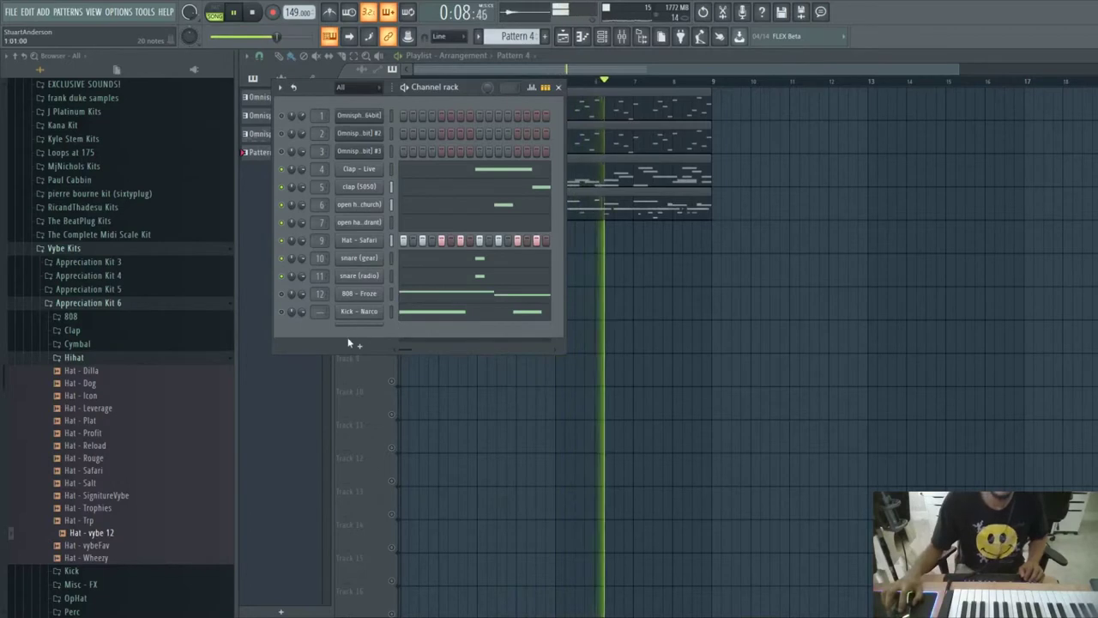
# - Check the sample settings of the Hat - vybe 12 channel and move it directly above Hat - Safari
pyautogui.click(368, 327)
pyautogui.click(589, 127)
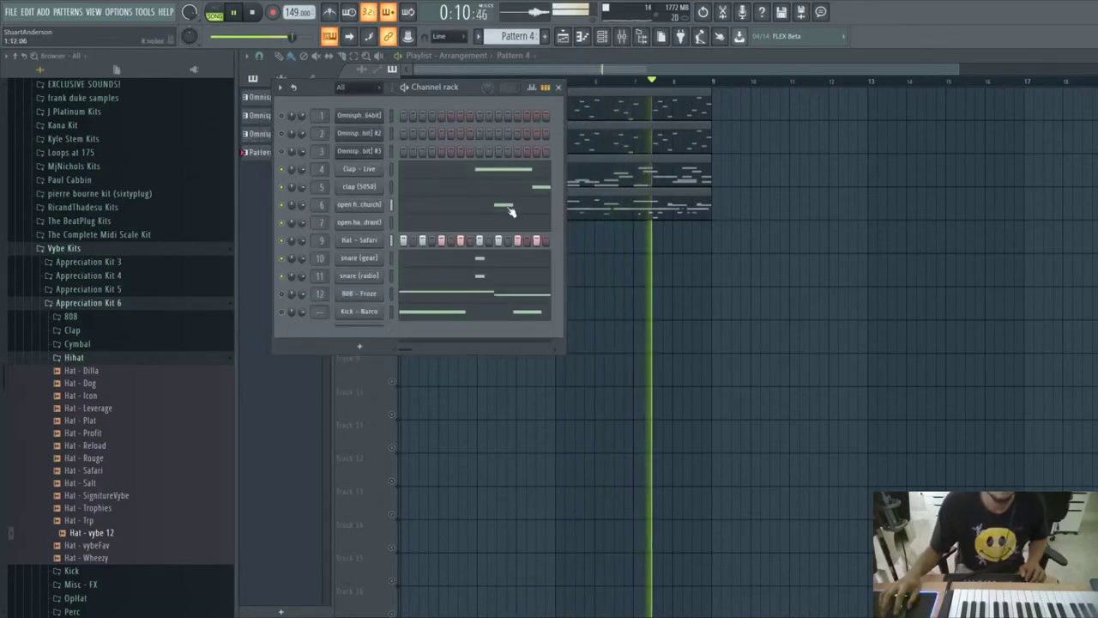
pyautogui.click(368, 326)
pyautogui.press('space')
pyautogui.click(587, 126)
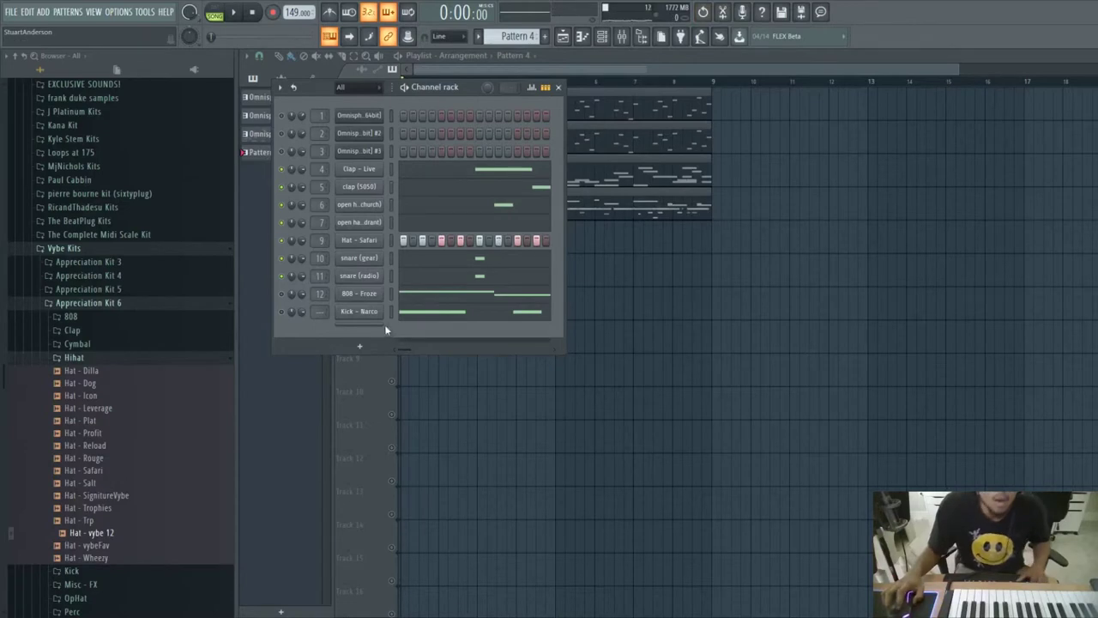
pyautogui.click(351, 327)
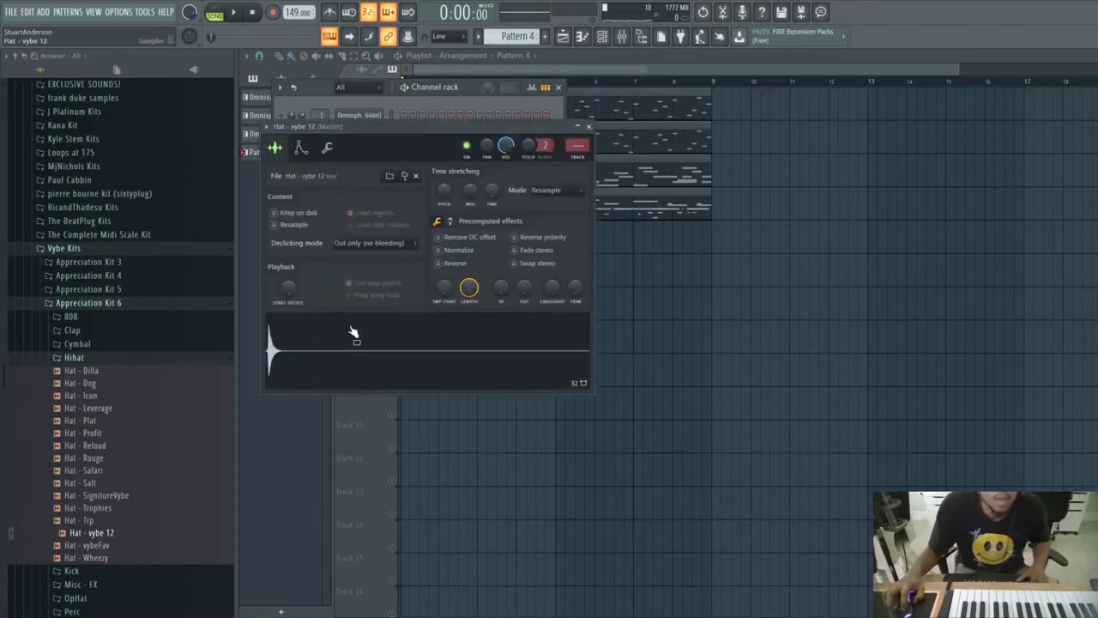
pyautogui.click(589, 127)
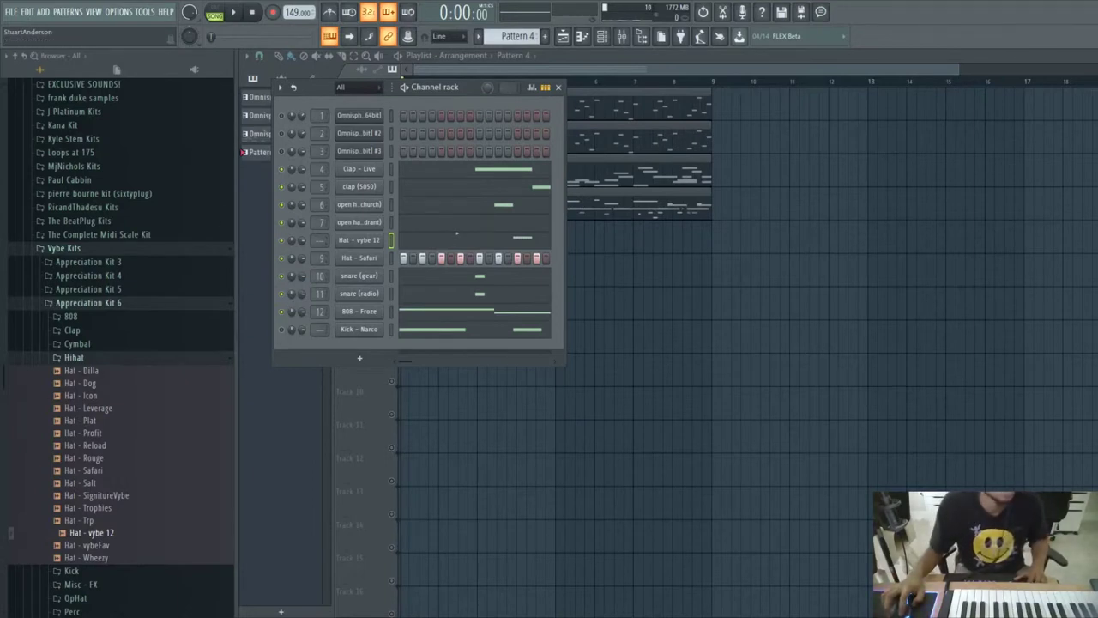
# - Play the song with the 808 - Froze channel and examine its notes in the piano roll
pyautogui.click(585, 139)
pyautogui.press('space')
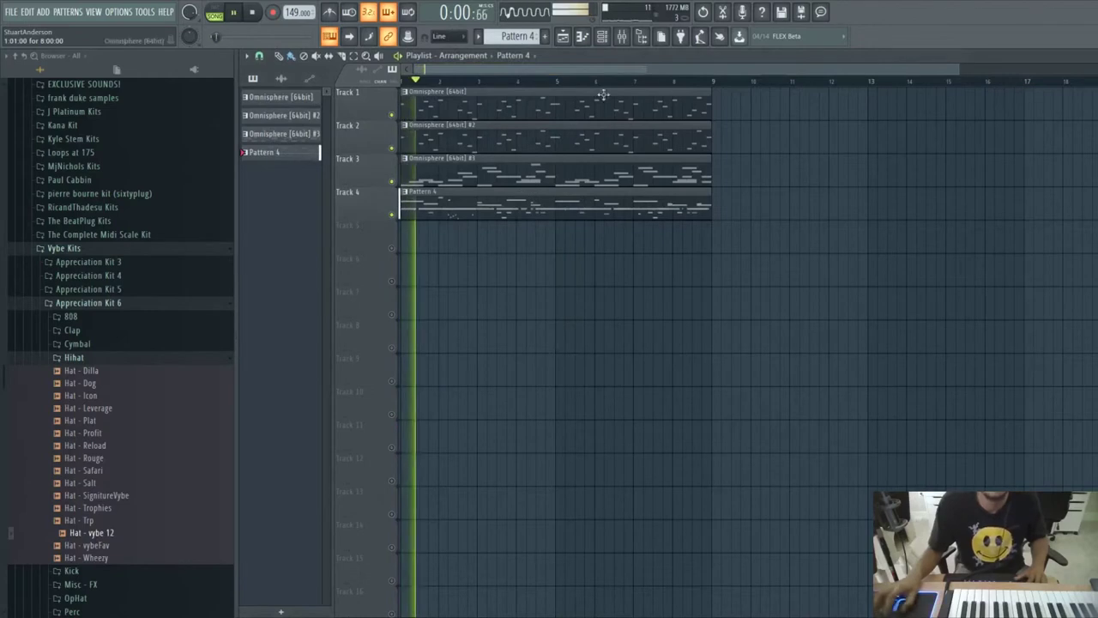
pyautogui.click(602, 39)
pyautogui.click(391, 311)
pyautogui.click(419, 313)
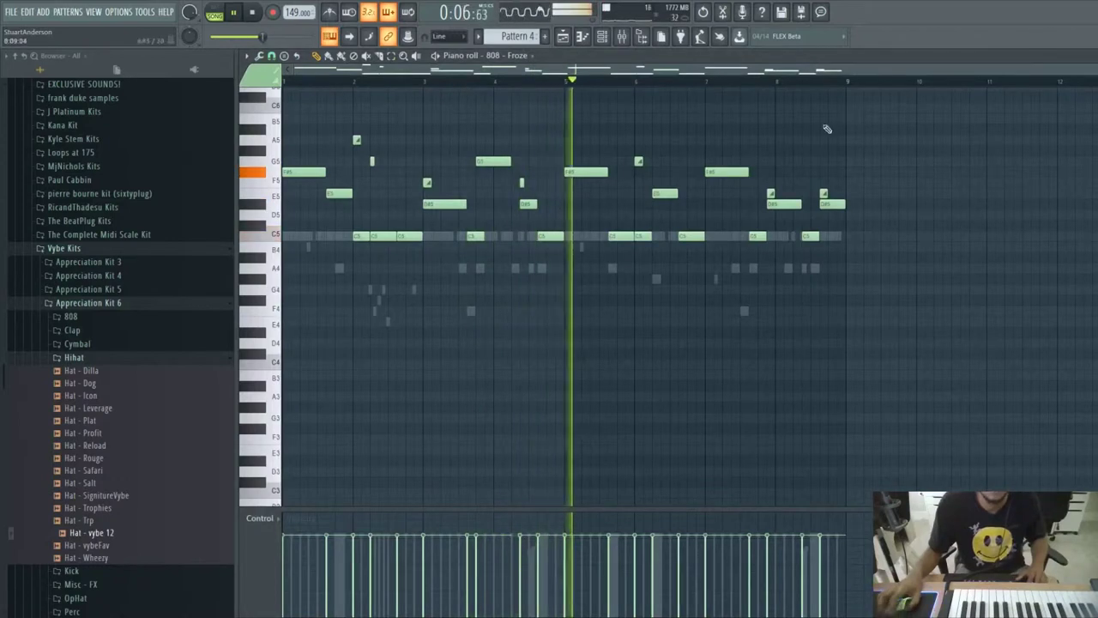
# - Lower the Hat - vybe 12 channel's volume and stop playback
pyautogui.click(602, 36)
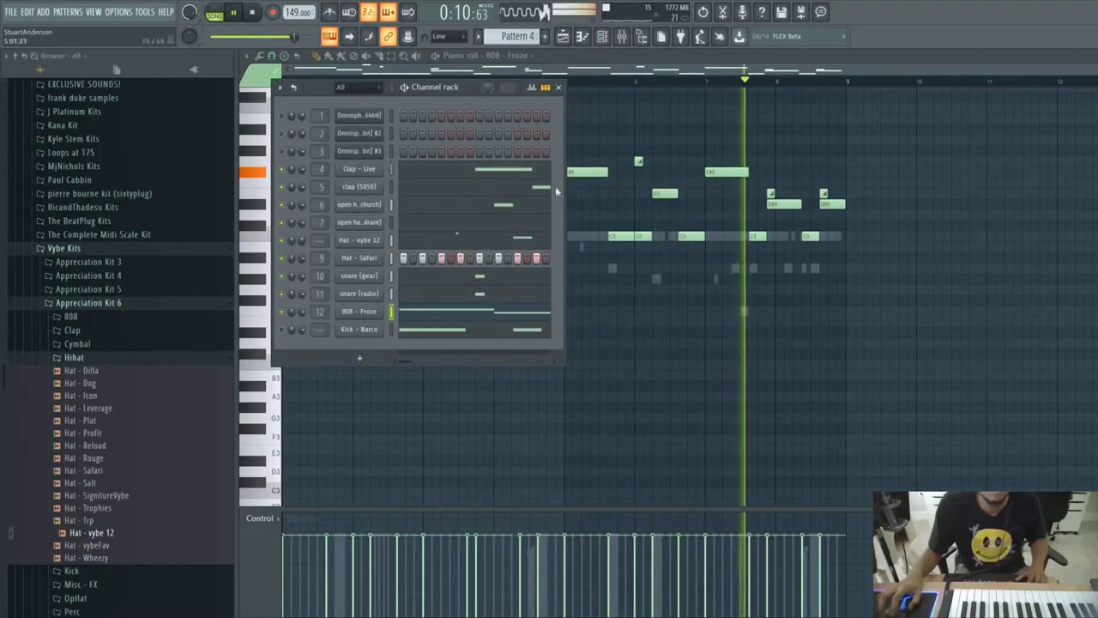
pyautogui.moveTo(302, 240); pyautogui.dragTo(302, 257)
pyautogui.press('space')
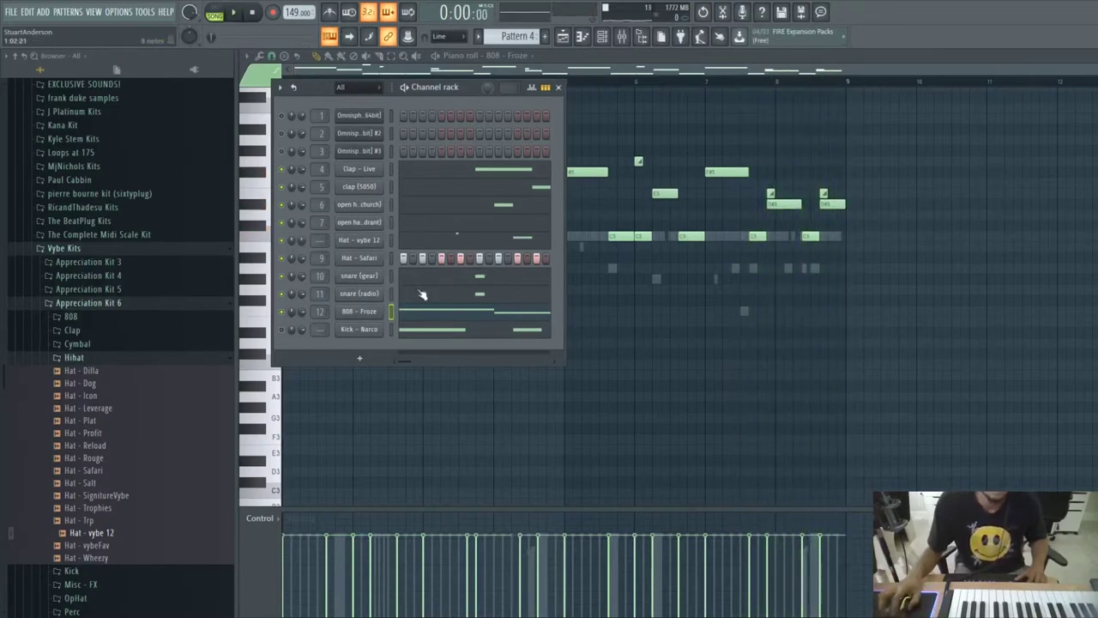
# - Examine the effects on the 808 - Froze and kick mixer inserts, including the 808's Fruity Limiter during playback
pyautogui.click(622, 37)
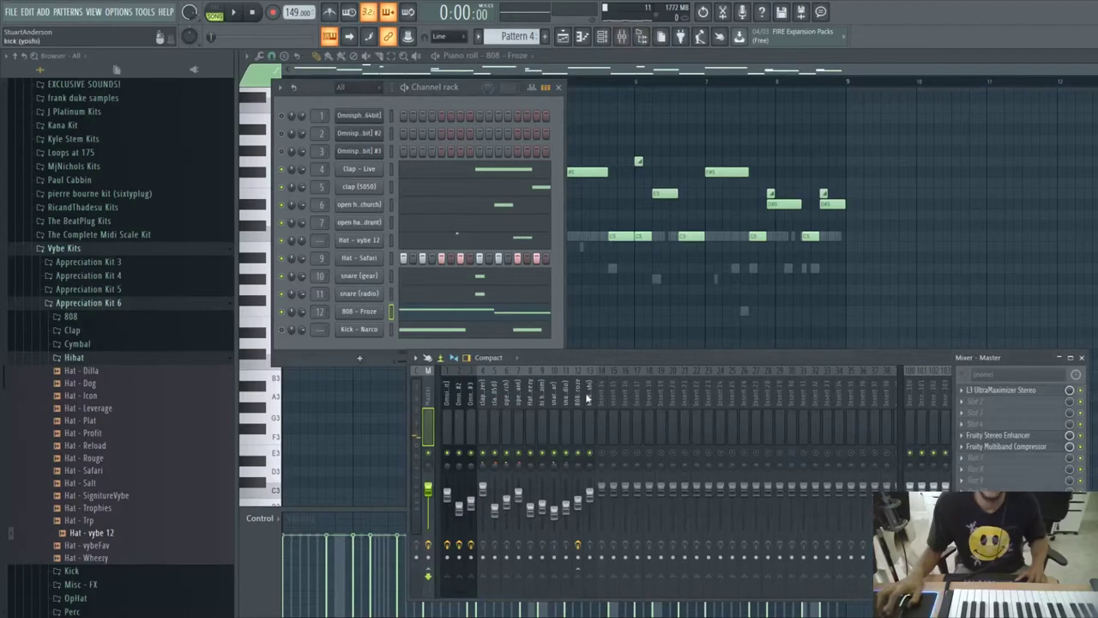
pyautogui.click(579, 397)
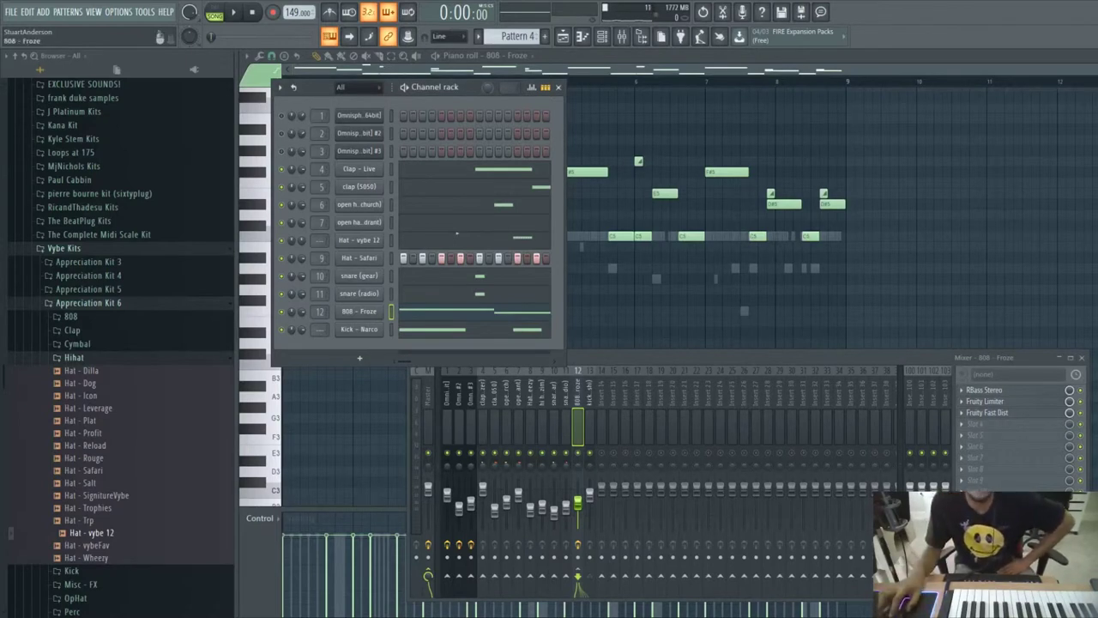
pyautogui.click(589, 402)
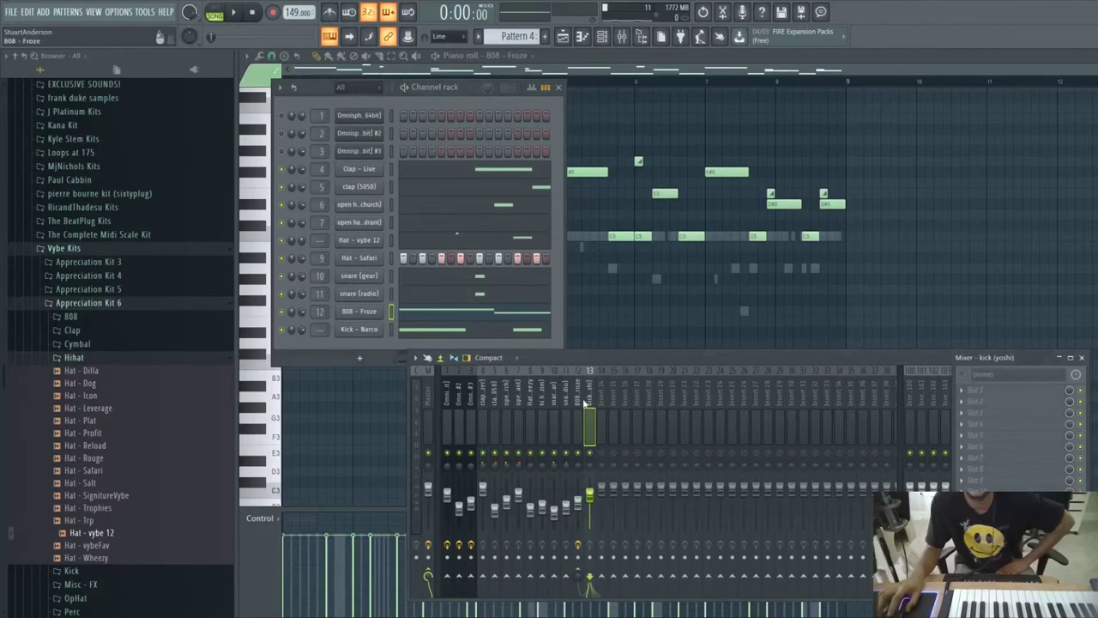
pyautogui.click(580, 401)
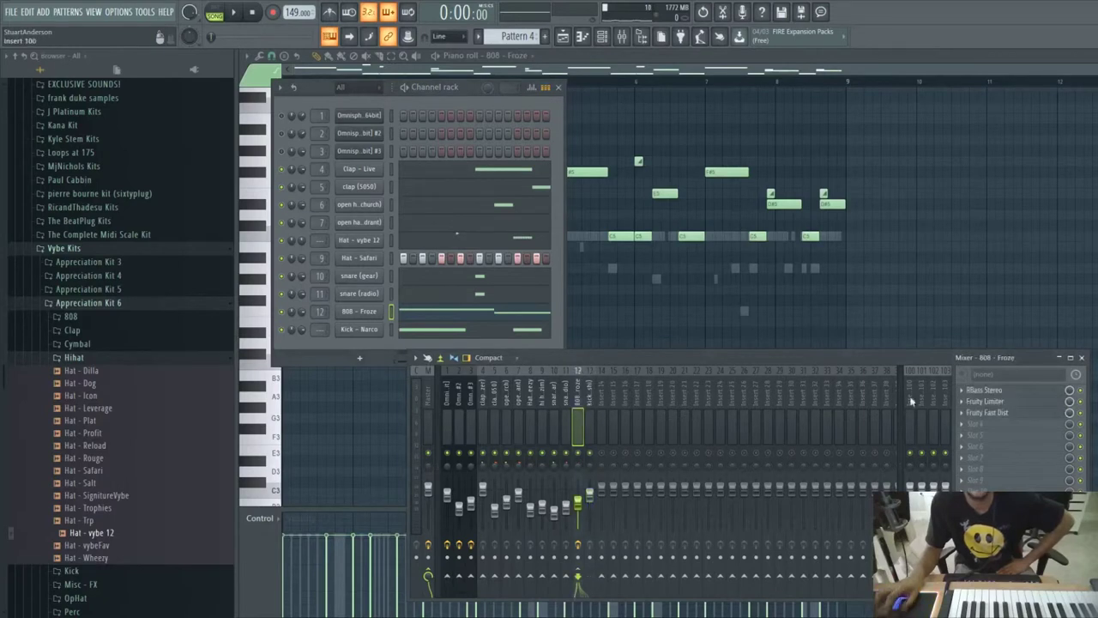
pyautogui.click(995, 402)
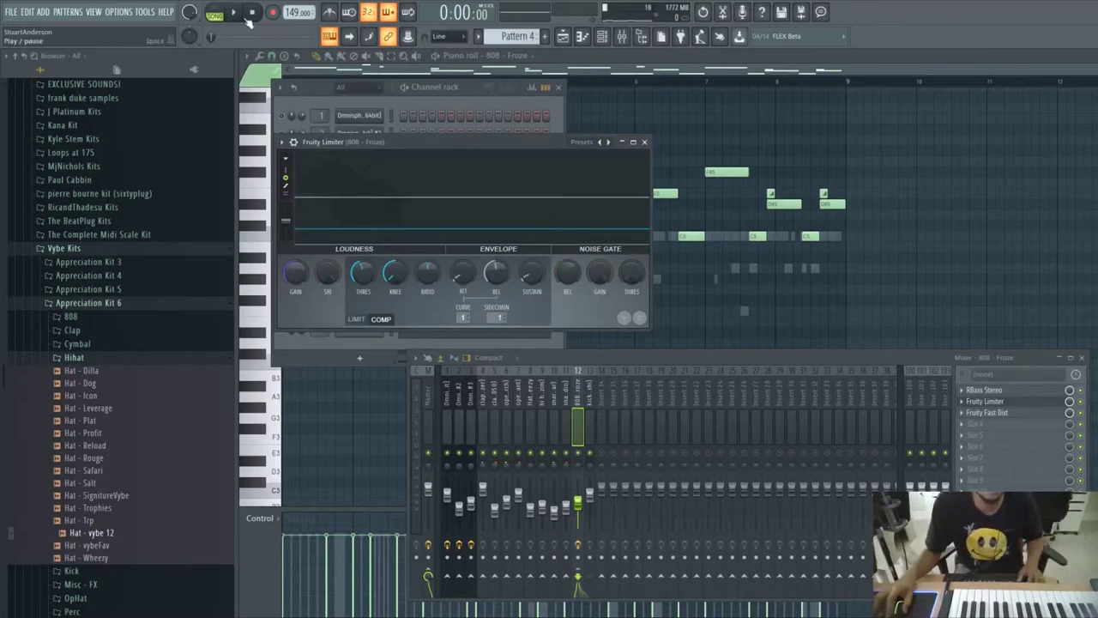
pyautogui.press('space')
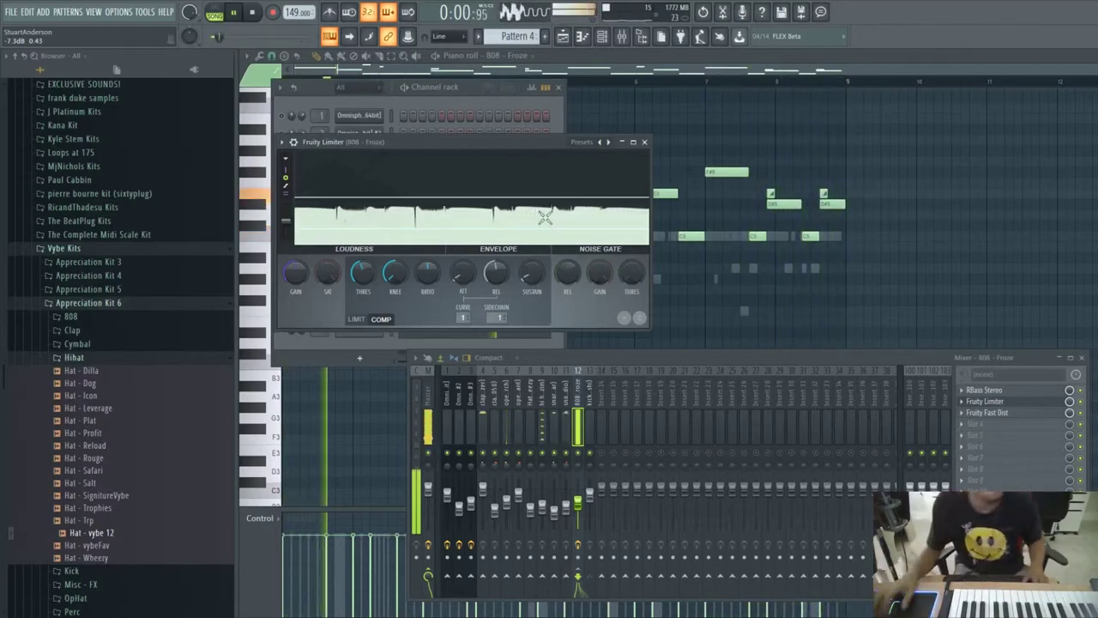
pyautogui.click(645, 142)
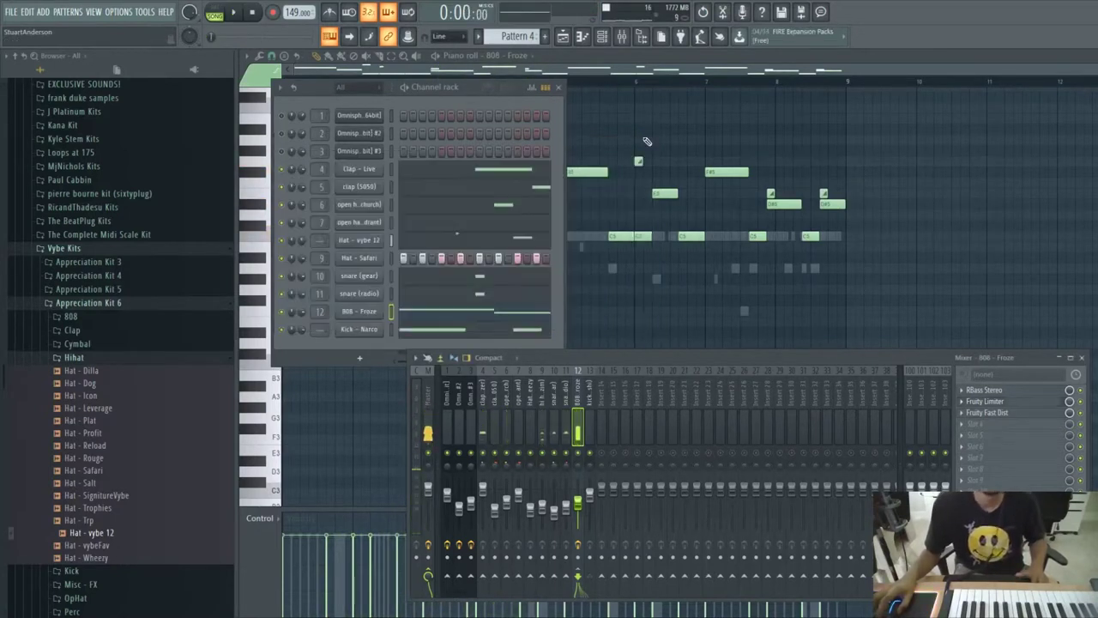
# - Move all four clips in the playlist so that they start at bar 9
pyautogui.click(691, 76)
pyautogui.click(561, 39)
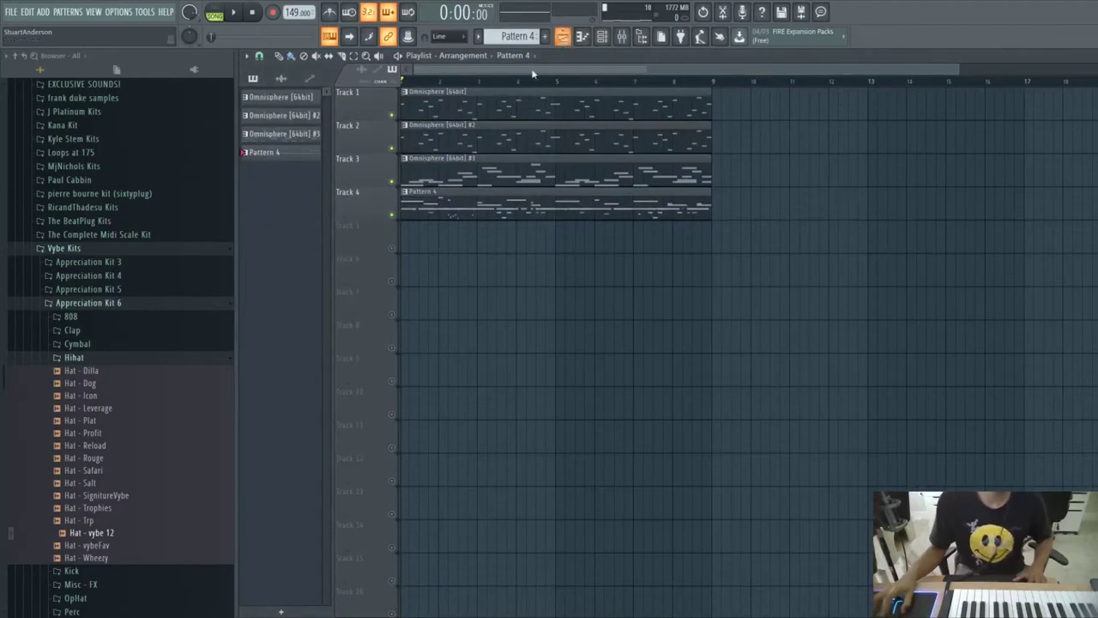
pyautogui.moveTo(764, 253); pyautogui.dragTo(682, 93)
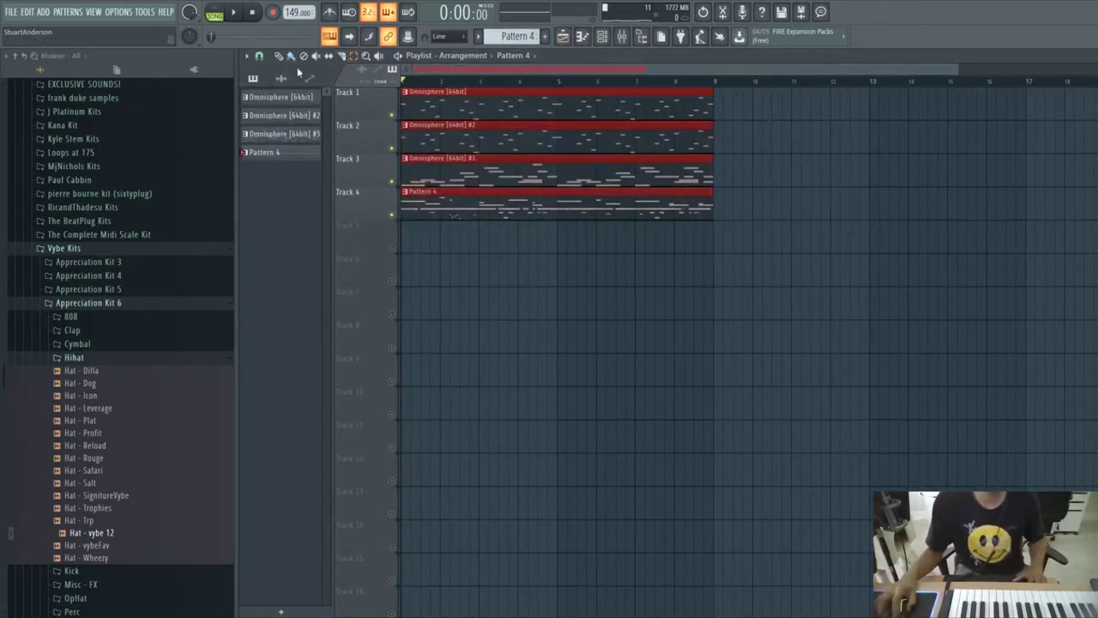
pyautogui.doubleClick(271, 57)
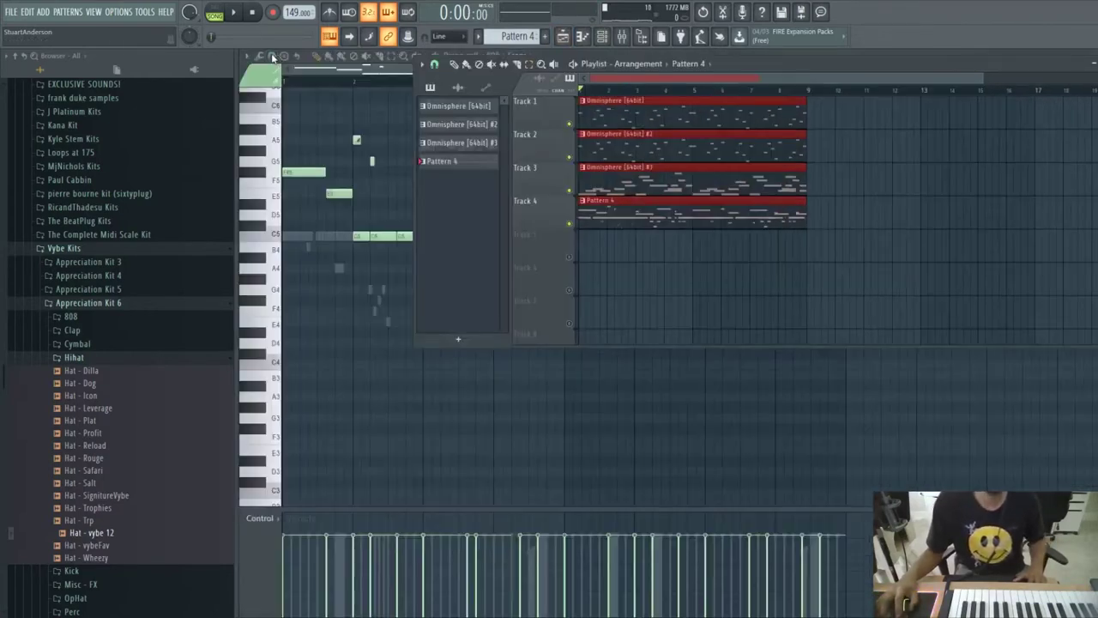
pyautogui.doubleClick(747, 63)
pyautogui.press('space')
pyautogui.moveTo(409, 94); pyautogui.dragTo(716, 86)
pyautogui.hotkey('ctrl', 'd')
# - Place an Omnisphere [64bit] #2 clip at bar 1 on Track 2 and play the song from the start
pyautogui.moveTo(746, 149); pyautogui.dragTo(404, 122)
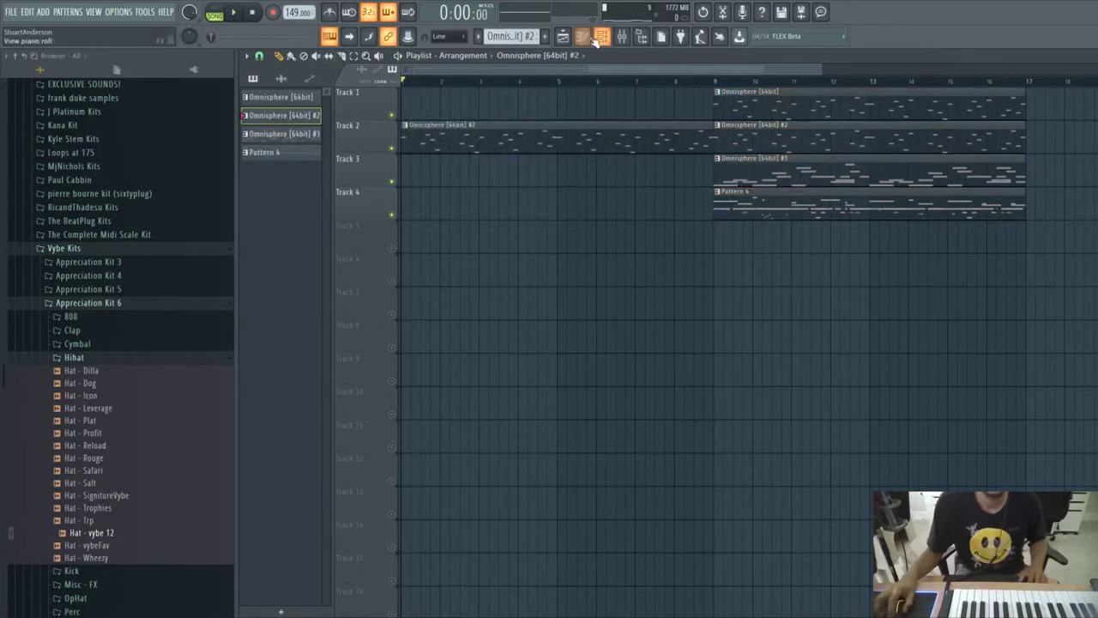
pyautogui.click(620, 40)
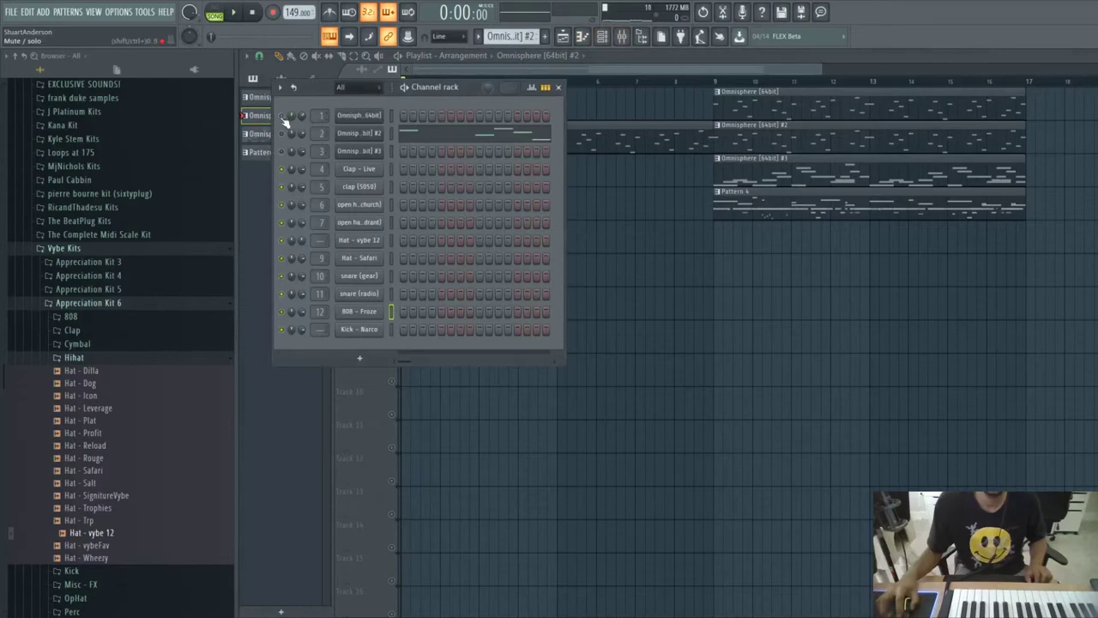
pyautogui.click(558, 88)
pyautogui.press('space')
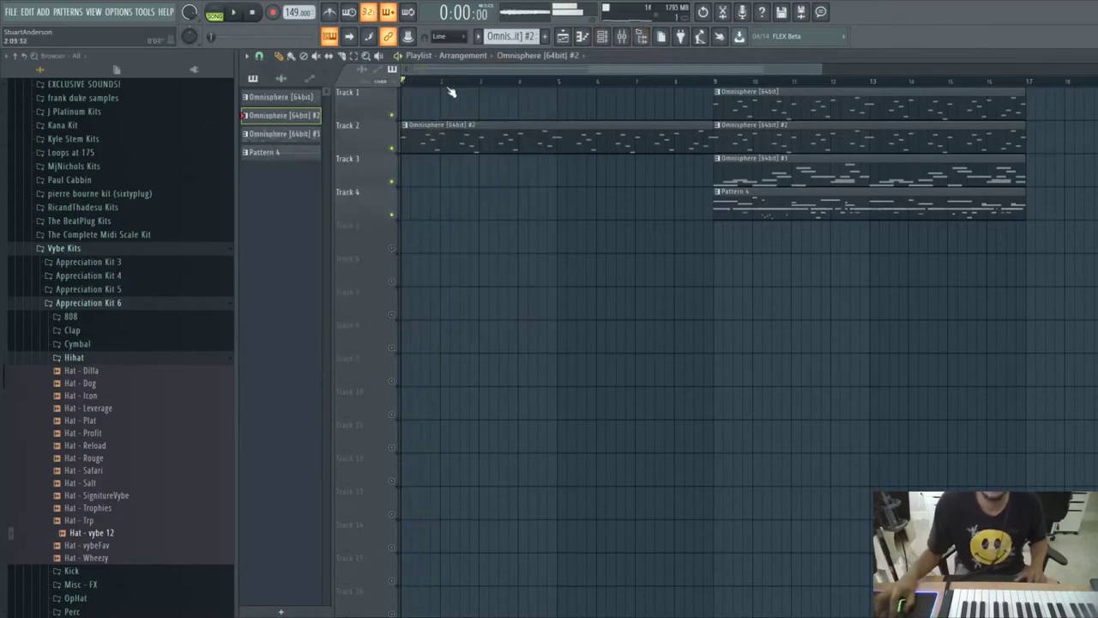
pyautogui.moveTo(654, 115); pyautogui.dragTo(419, 107)
pyautogui.press('space')
pyautogui.press('space')
# - Place an Omnisphere [64bit] #3 clip at bar 1 on Track 3 and play the intro with both melodies
pyautogui.click(732, 167)
pyautogui.click(416, 176)
pyautogui.moveTo(468, 179); pyautogui.dragTo(438, 177)
pyautogui.rightClick(429, 173)
pyautogui.click(410, 175)
pyautogui.rightClick(431, 121)
pyautogui.press('space')
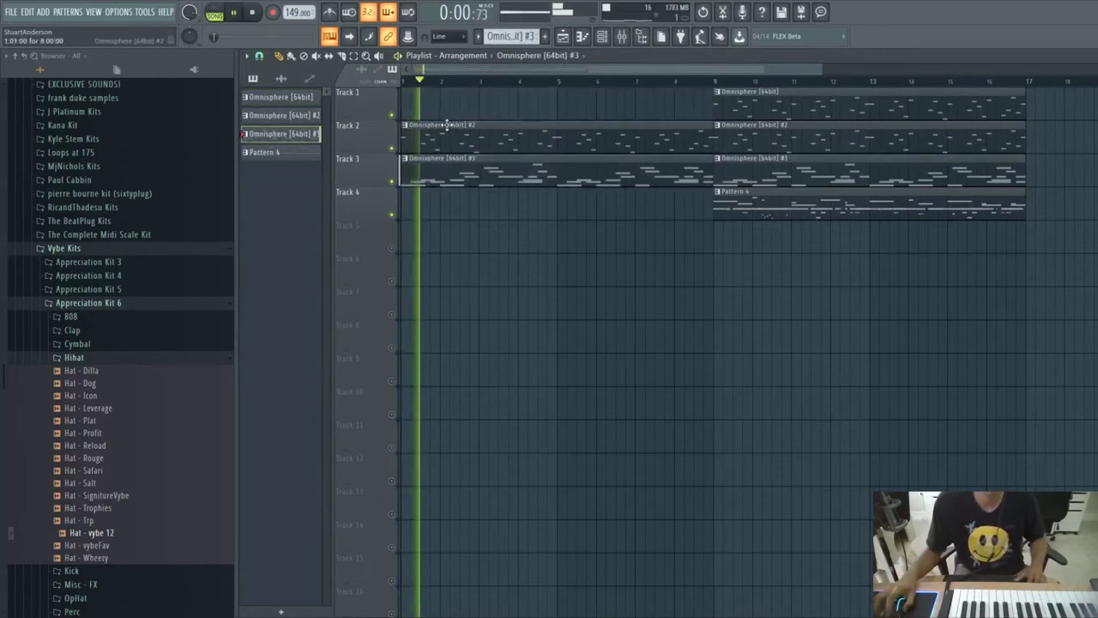
# - Duplicate the four clips at bar 9 so the copies start at bar 17
pyautogui.scroll(-2, 506, 91)
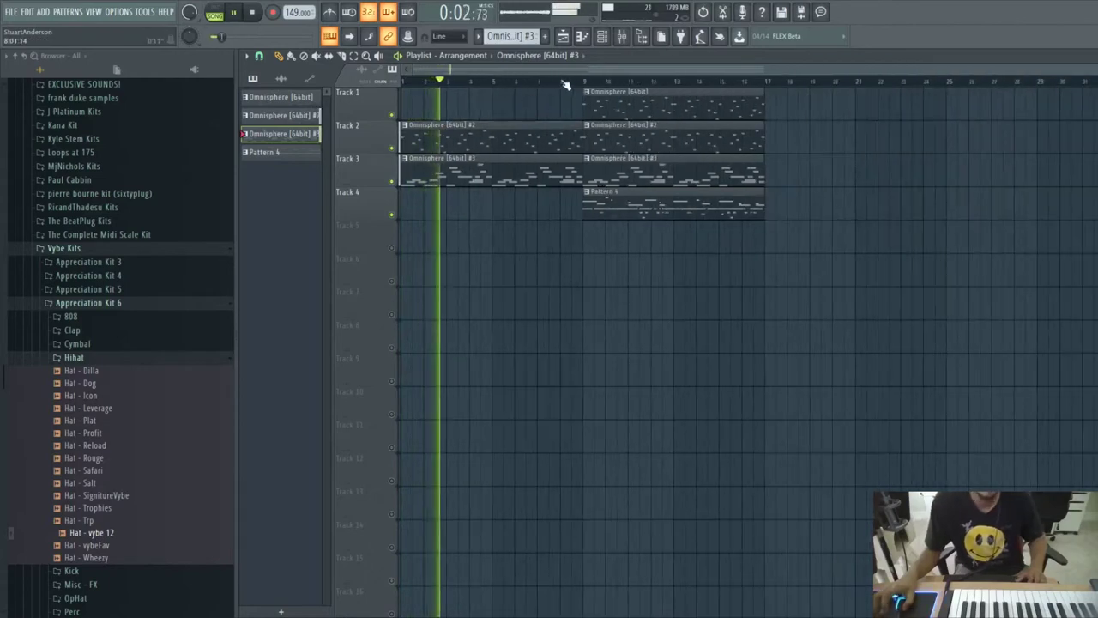
pyautogui.scroll(4, 566, 94)
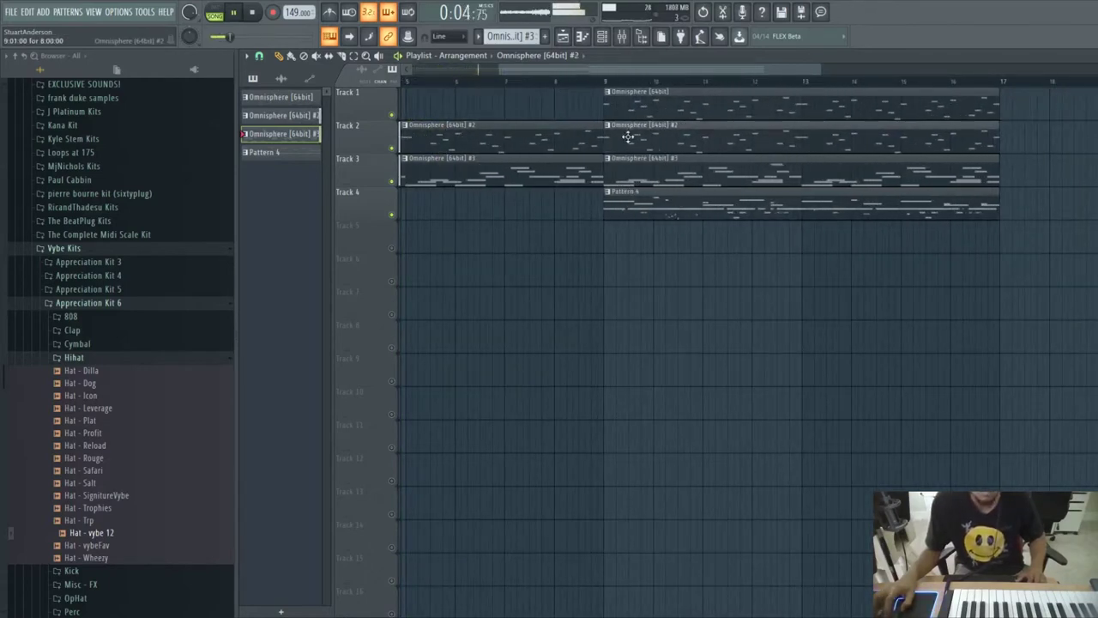
pyautogui.scroll(-2, 611, 99)
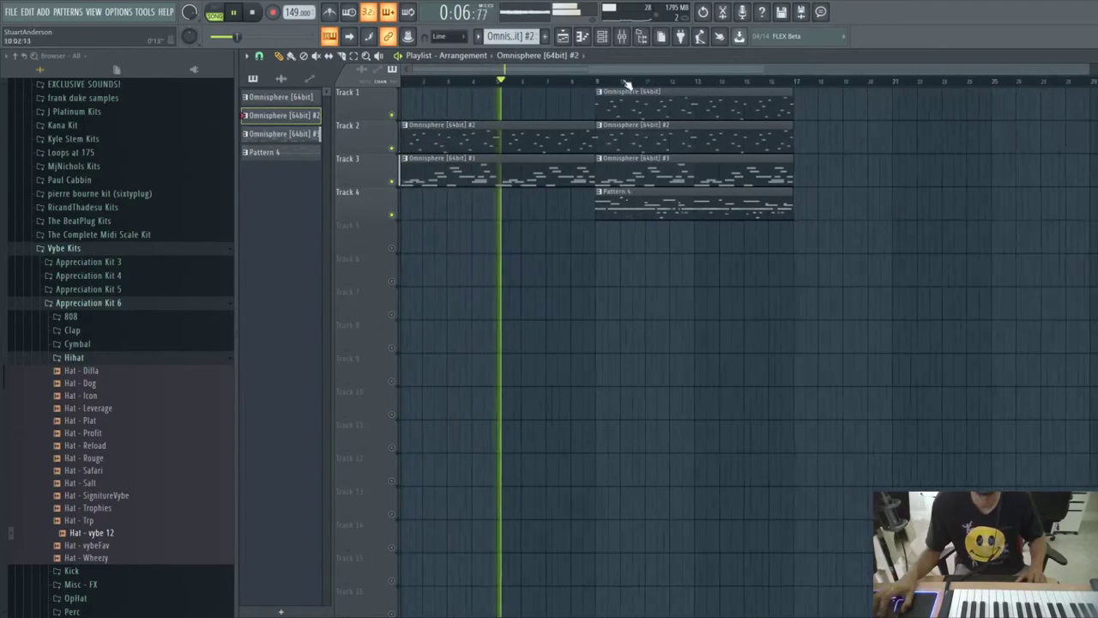
pyautogui.moveTo(759, 211); pyautogui.dragTo(660, 105)
pyautogui.moveTo(688, 69); pyautogui.dragTo(863, 87)
pyautogui.hotkey('ctrl', 'b')
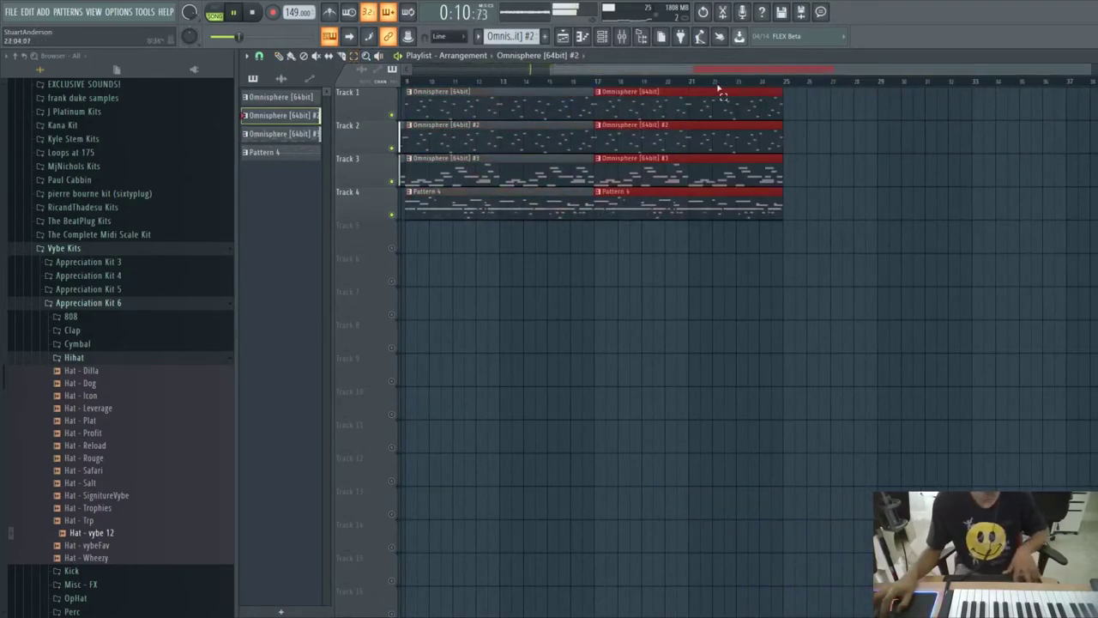
pyautogui.scroll(-2, 590, 84)
pyautogui.click(280, 56)
pyautogui.click(697, 267)
pyautogui.rightClick(700, 266)
# - Play the arrangement from the start and from bar 9, checking the track levels in the mixer
pyautogui.press('space')
pyautogui.press('space')
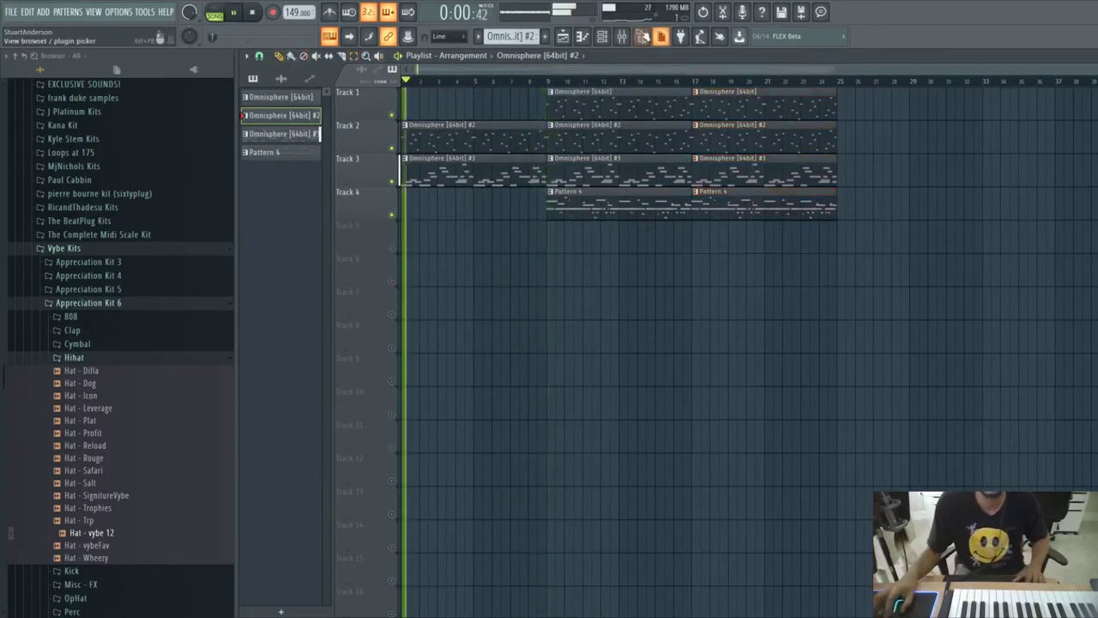
pyautogui.click(549, 80)
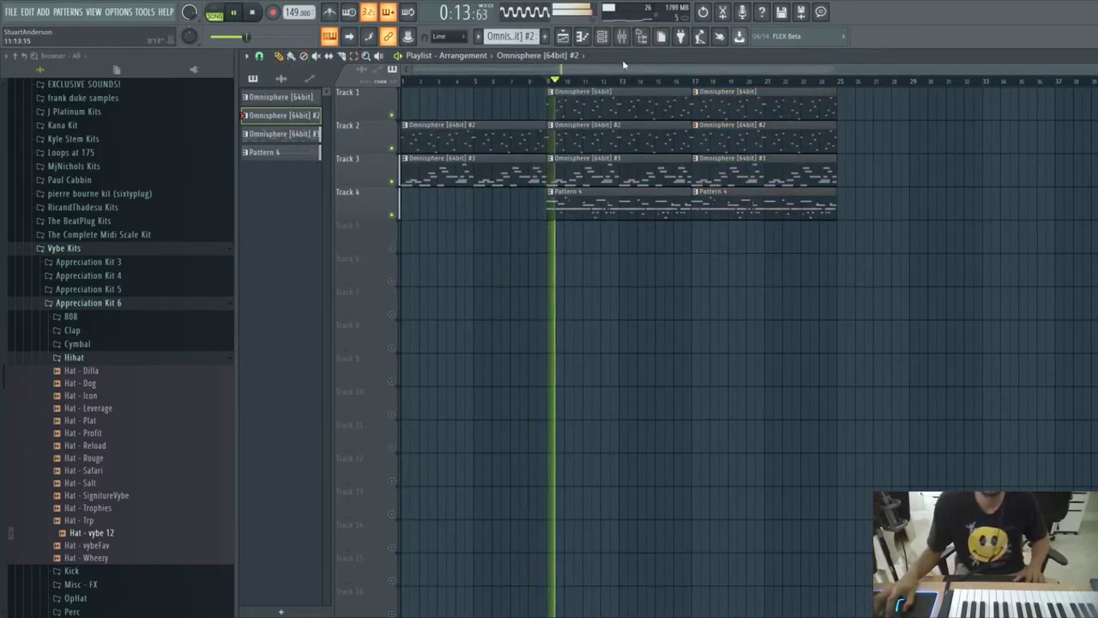
pyautogui.click(620, 39)
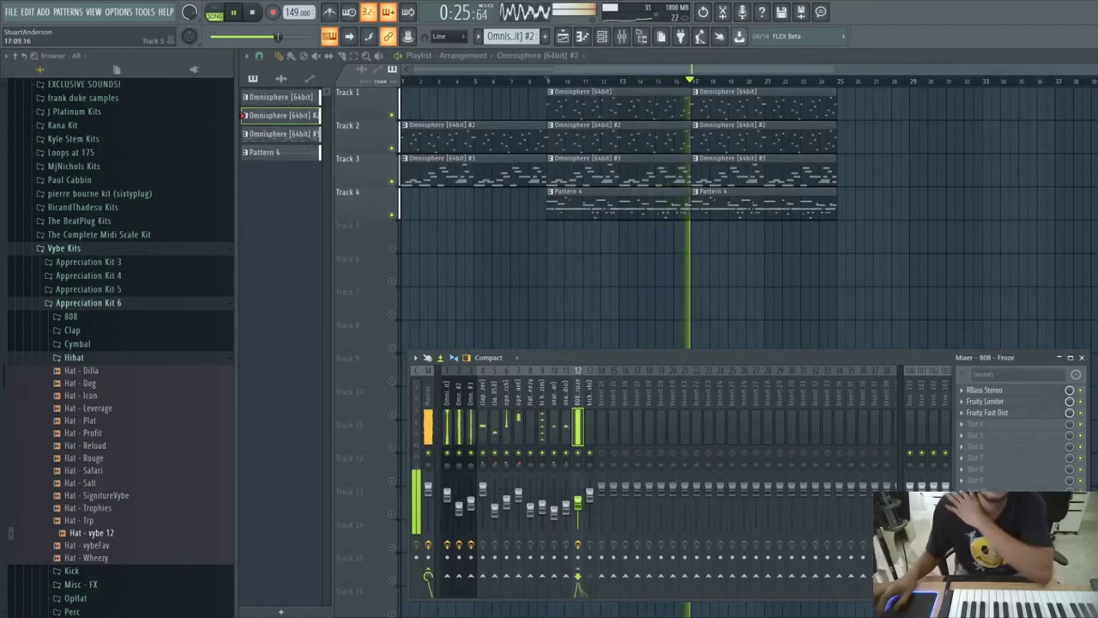
pyautogui.press('F9')
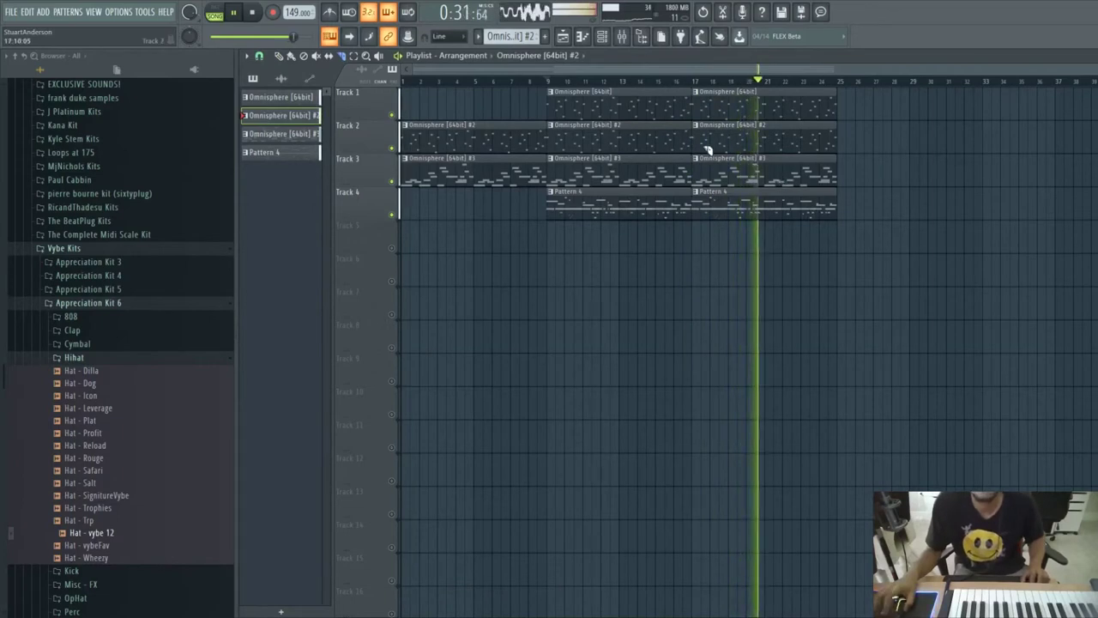
# - Play from bar 9 and slice the last beat of bar 10 out of the Pattern 4 clip on Track 4
pyautogui.scroll(3, 558, 84)
pyautogui.click(507, 82)
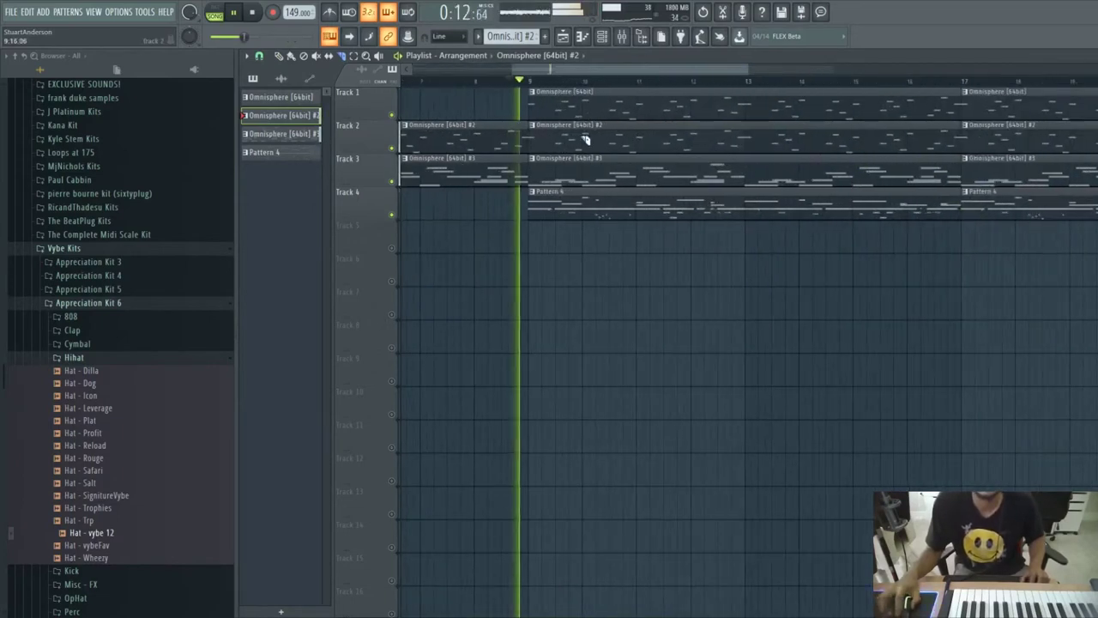
pyautogui.press('space')
pyautogui.click(528, 83)
pyautogui.press('space')
pyautogui.click(625, 215)
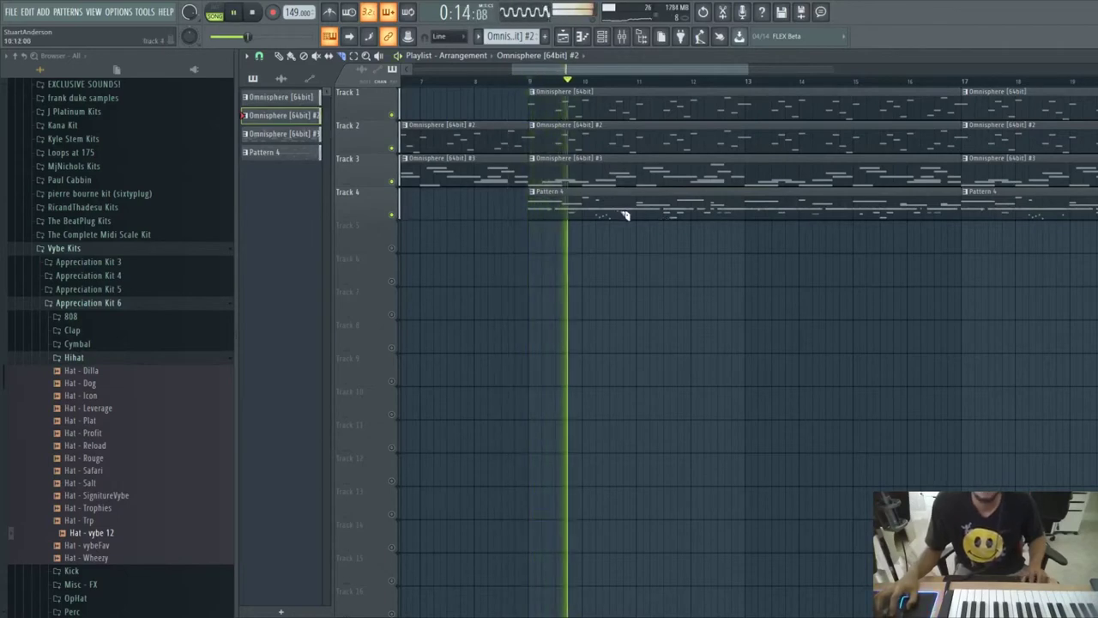
pyautogui.rightClick(643, 220)
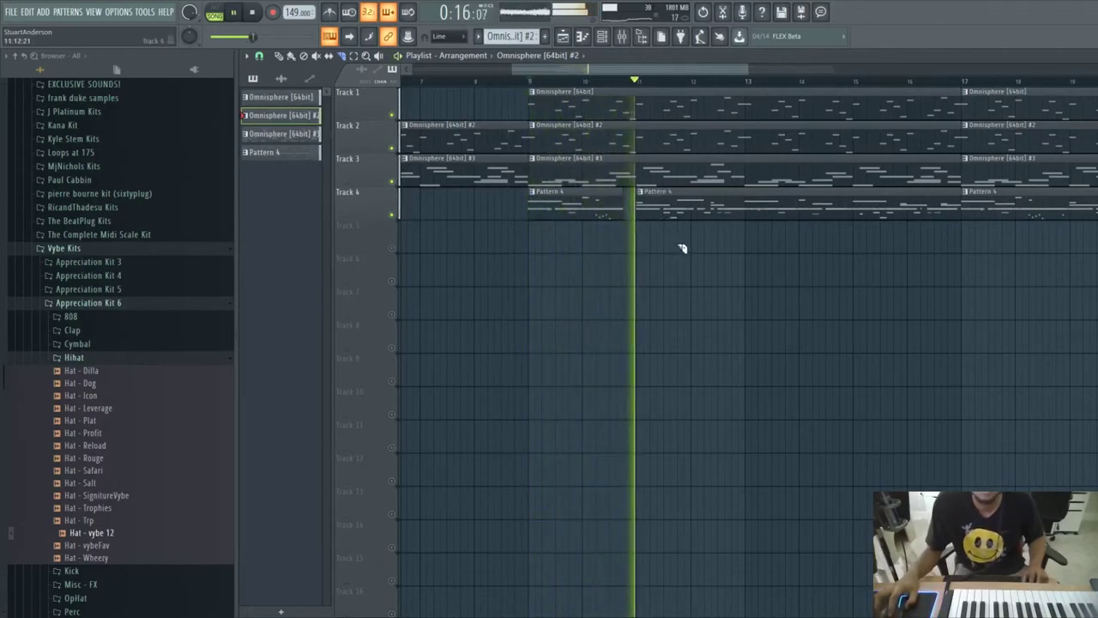
# - Inspect the Omnisphere [64bit] track's effects in the mixer, close the mixer and play from bar 9
pyautogui.press('space')
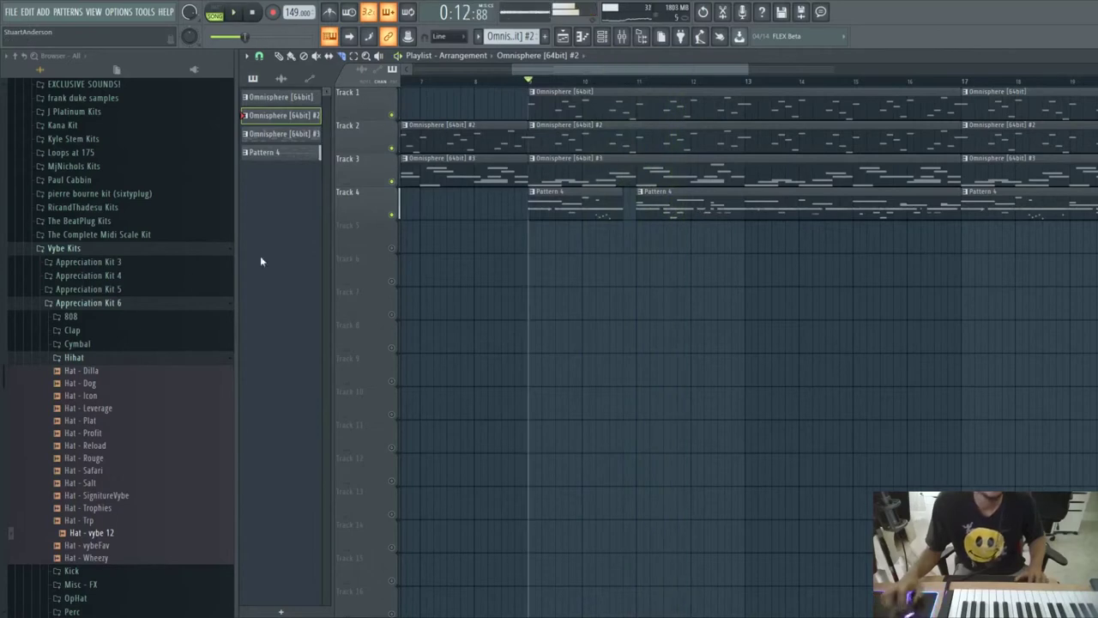
pyautogui.click(625, 37)
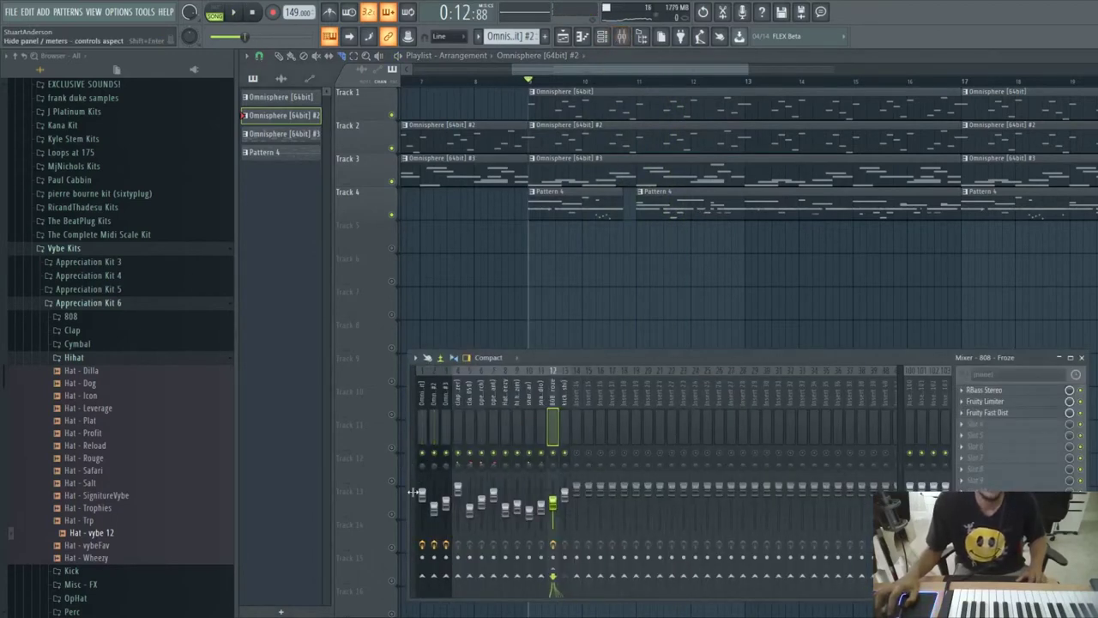
pyautogui.moveTo(413, 491); pyautogui.dragTo(416, 504)
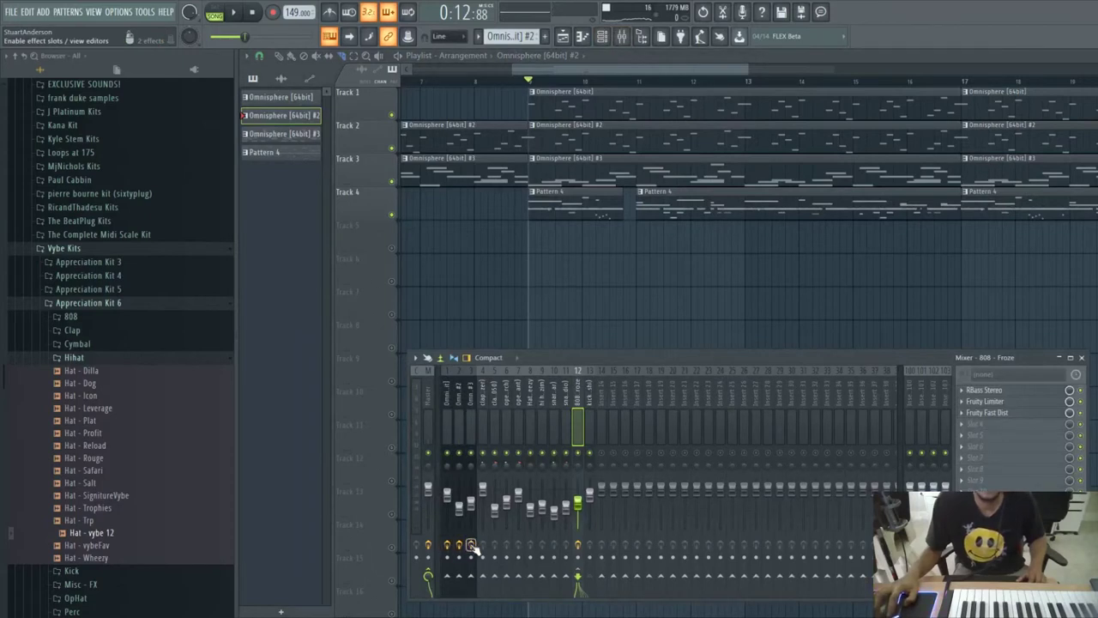
pyautogui.click(444, 442)
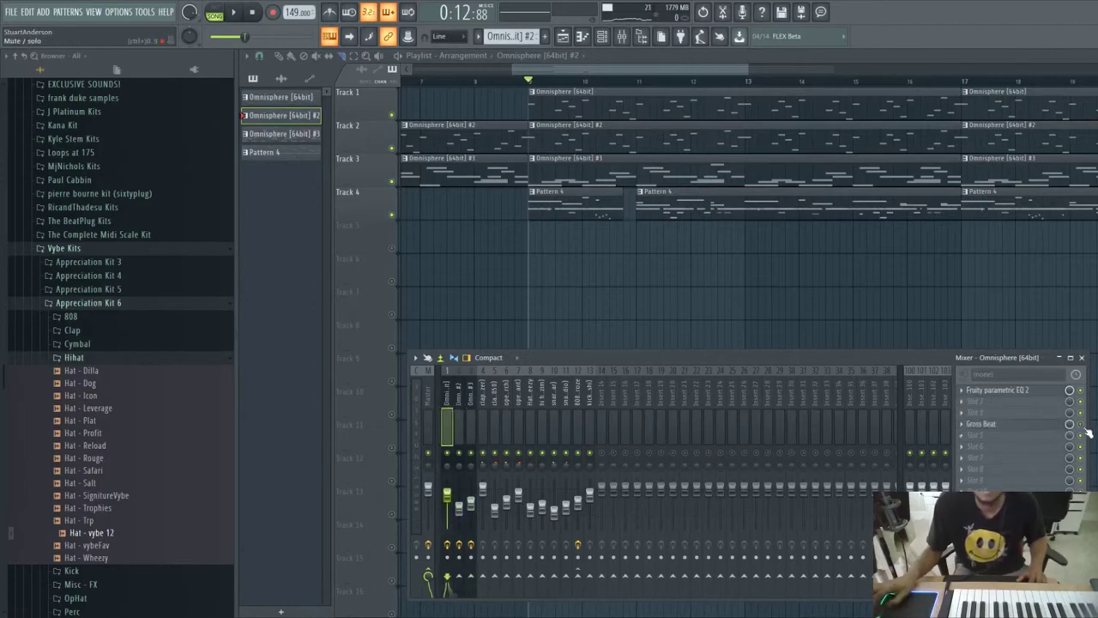
pyautogui.press('space')
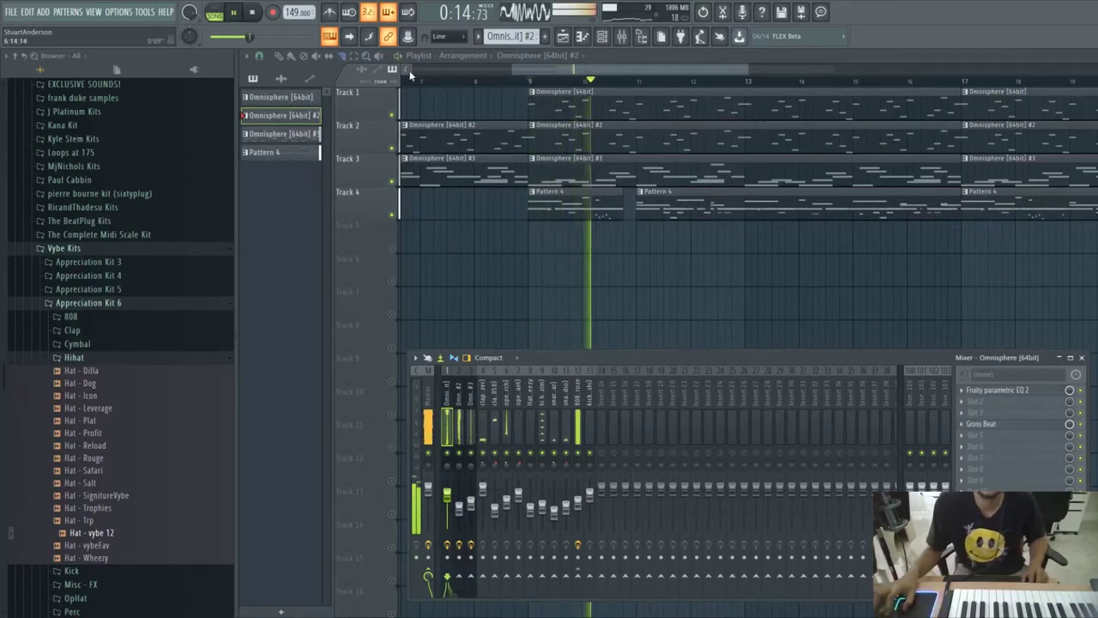
pyautogui.press('F9')
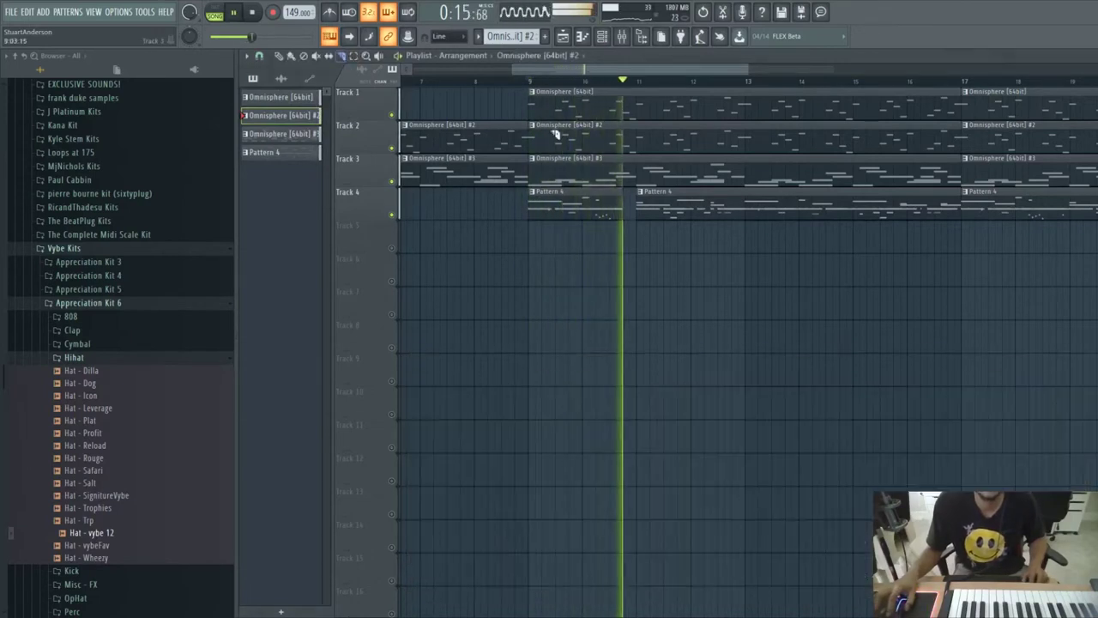
# - Slice the end of bar 13 and the last beat of bar 16 out of the Pattern 4 clip on Track 4
pyautogui.click(783, 211)
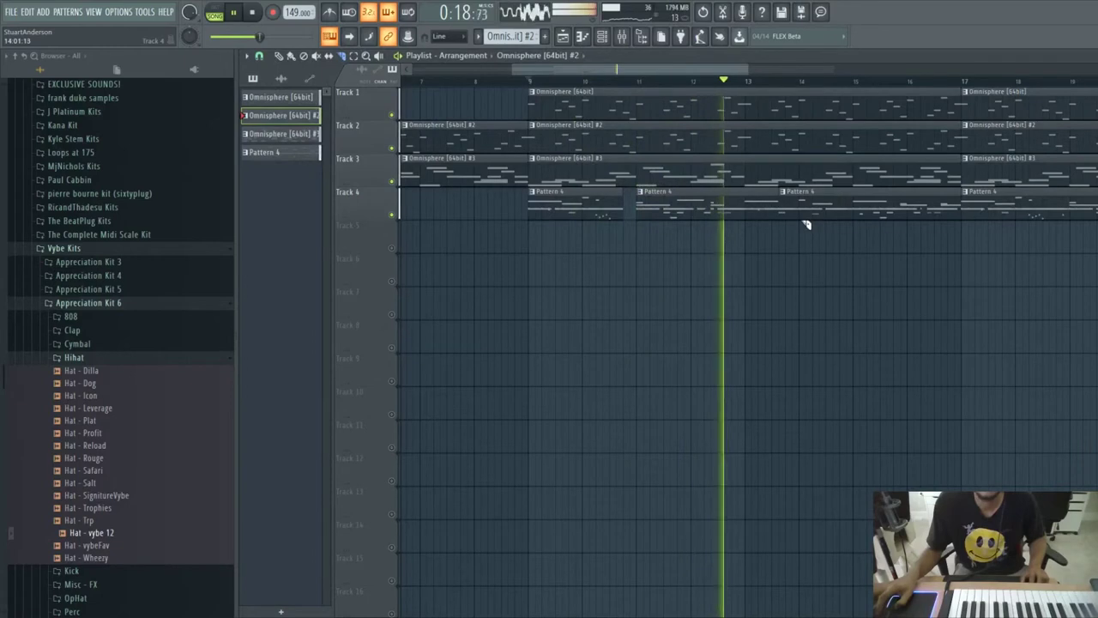
pyautogui.moveTo(804, 222); pyautogui.dragTo(801, 189)
pyautogui.scroll(-2, 726, 88)
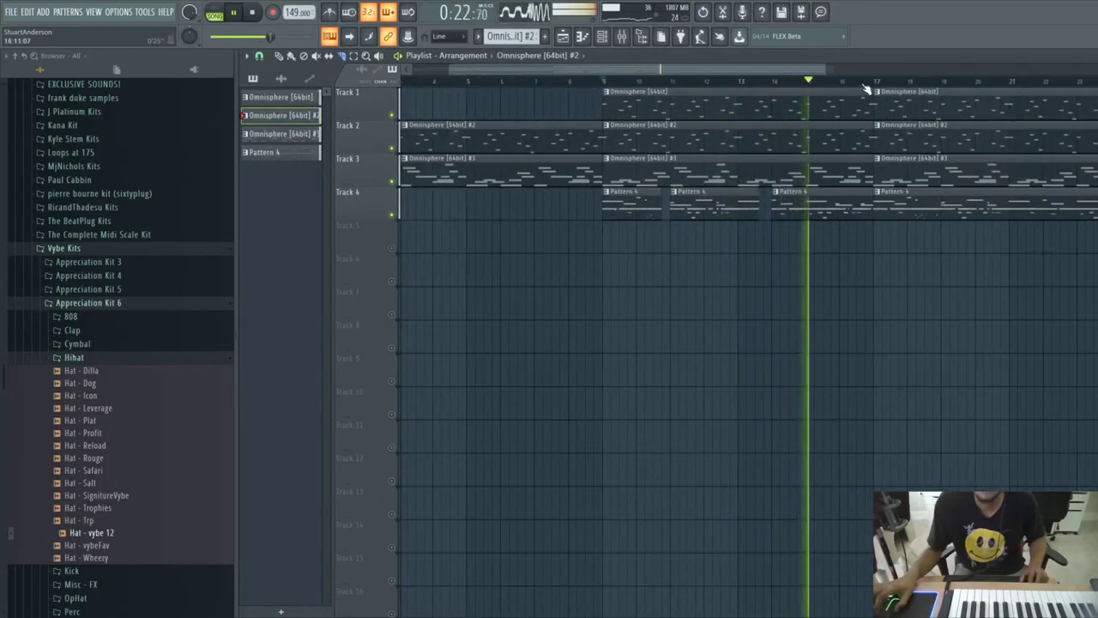
pyautogui.scroll(-1, 867, 88)
pyautogui.click(636, 86)
pyautogui.press('space')
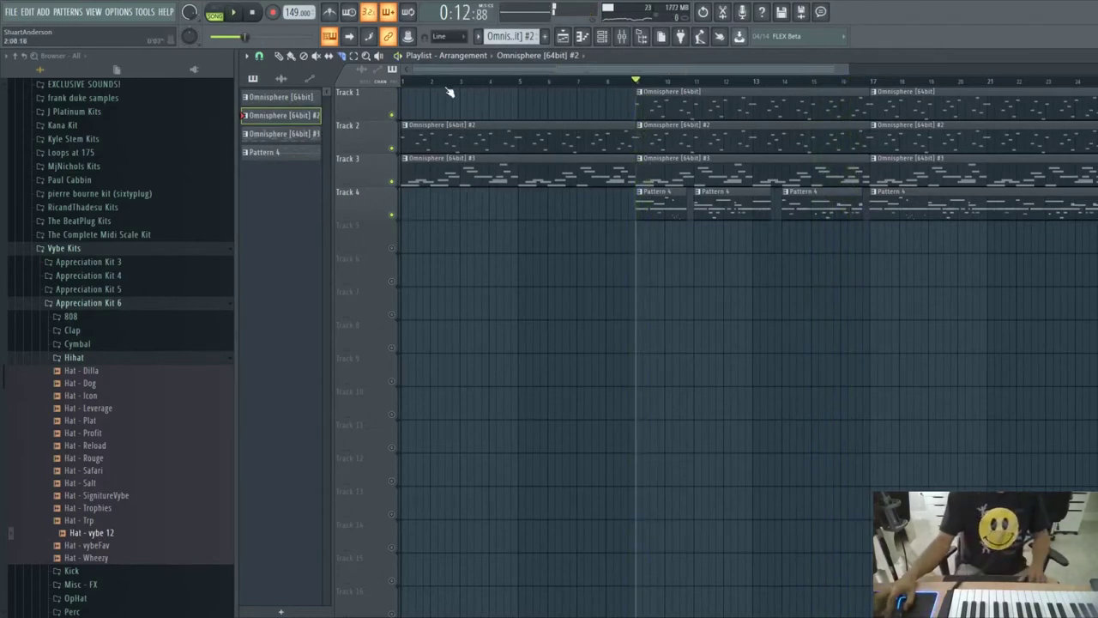
# - Slice the first half of bar 17, the second half of bar 20 and the first beat of bar 23 out of the second Pattern 4 clip
pyautogui.scroll(-1, 457, 90)
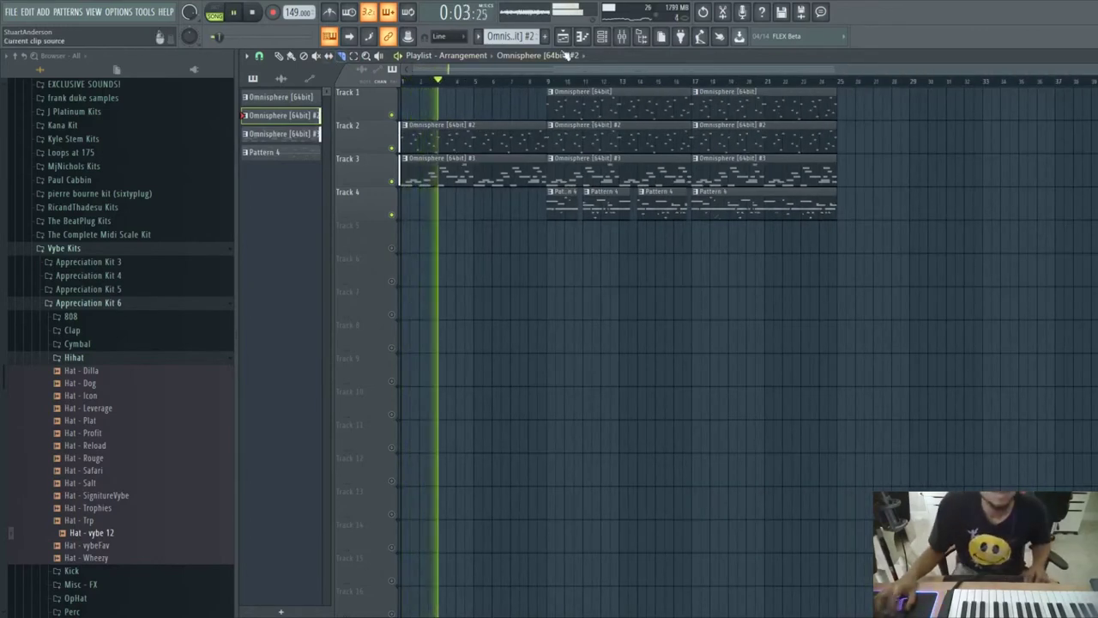
pyautogui.scroll(2, 694, 84)
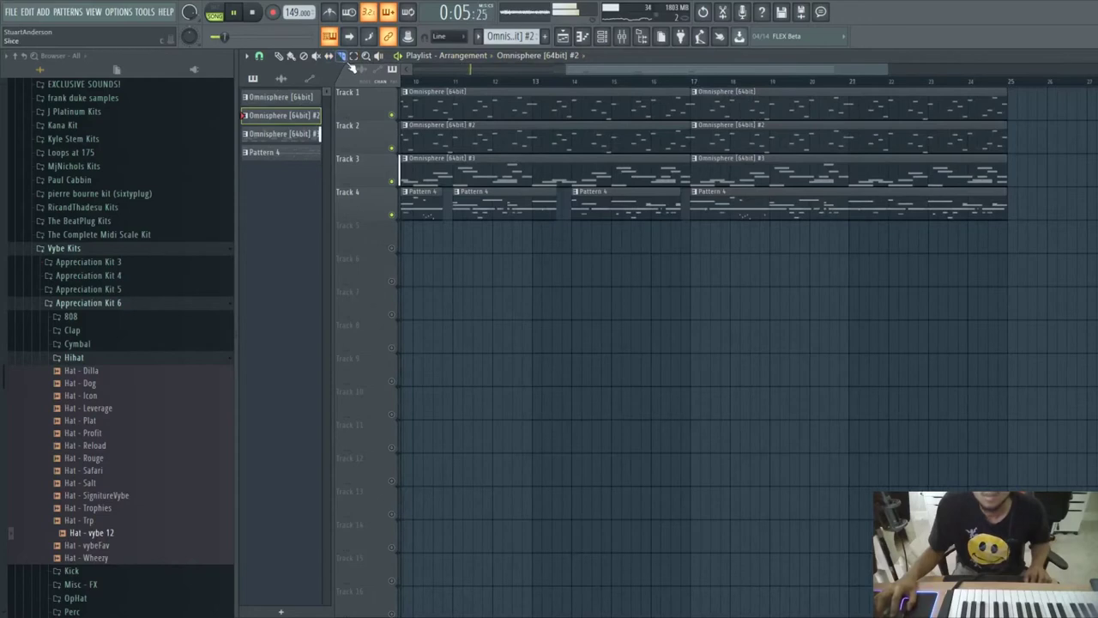
pyautogui.moveTo(713, 213); pyautogui.dragTo(734, 214)
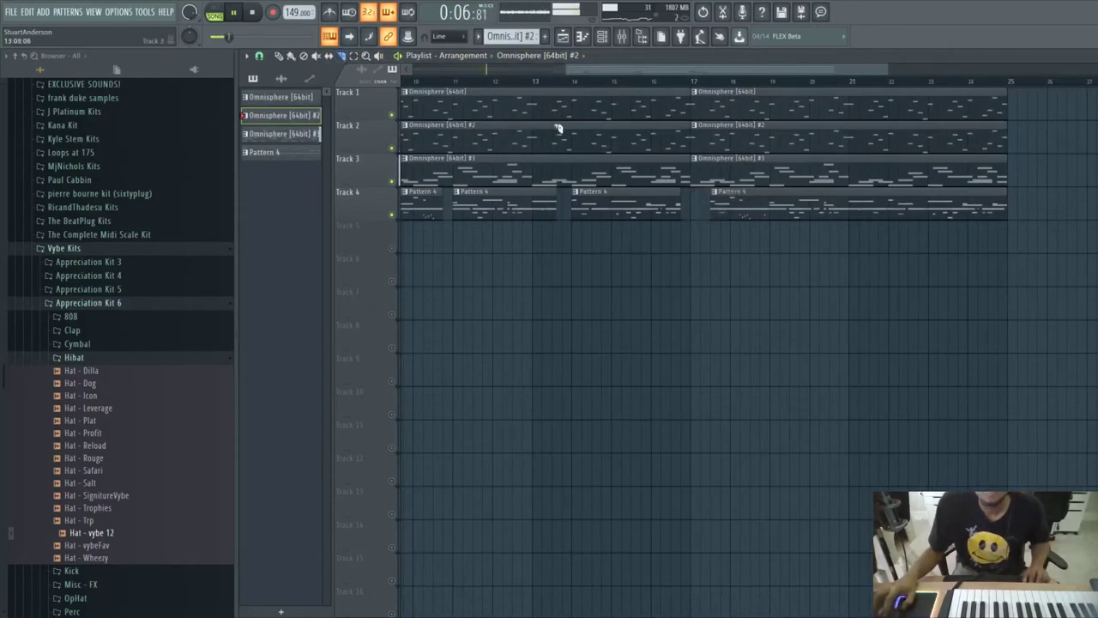
pyautogui.click(930, 211)
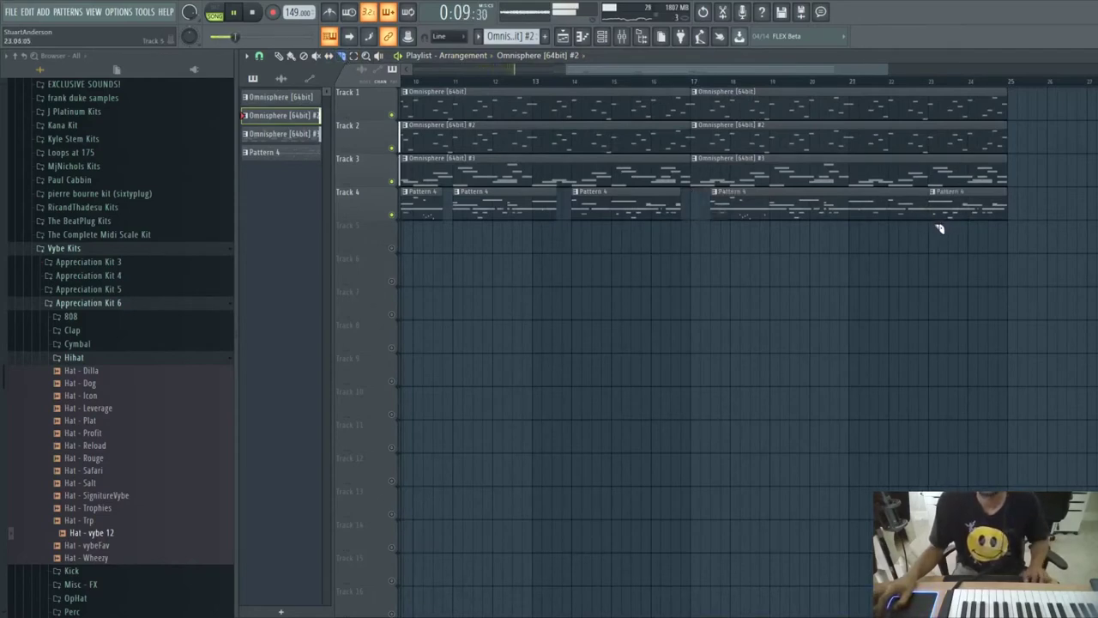
pyautogui.rightClick(942, 212)
pyautogui.click(836, 213)
pyautogui.rightClick(849, 217)
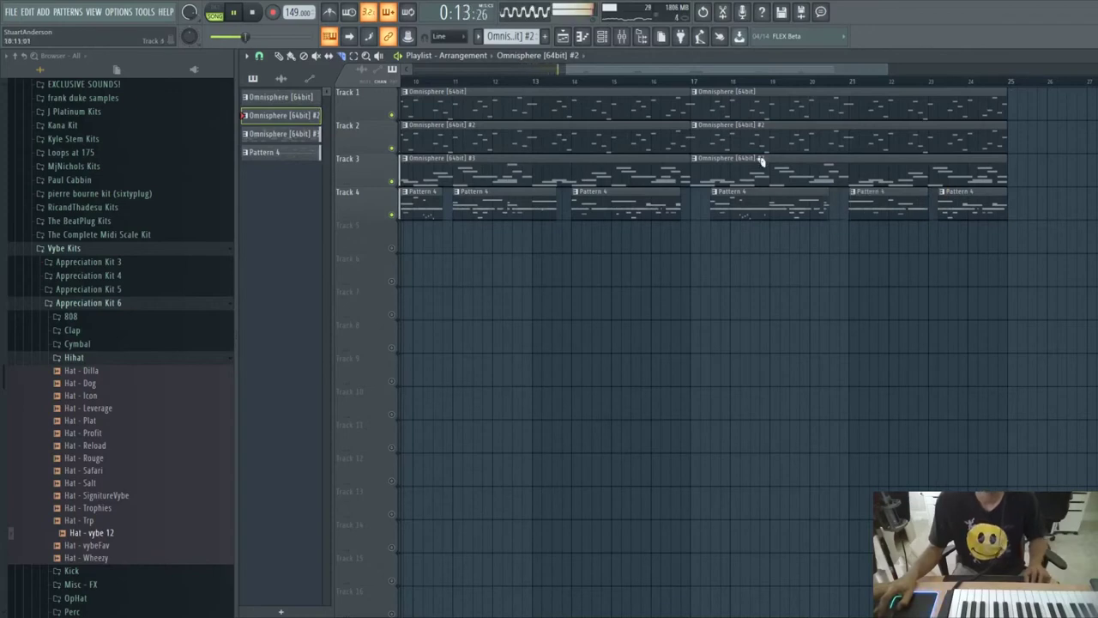
# - Play the arrangement from the start and from bar 9 to the end, and collapse the browser's folder structure
pyautogui.scroll(-5, 583, 77)
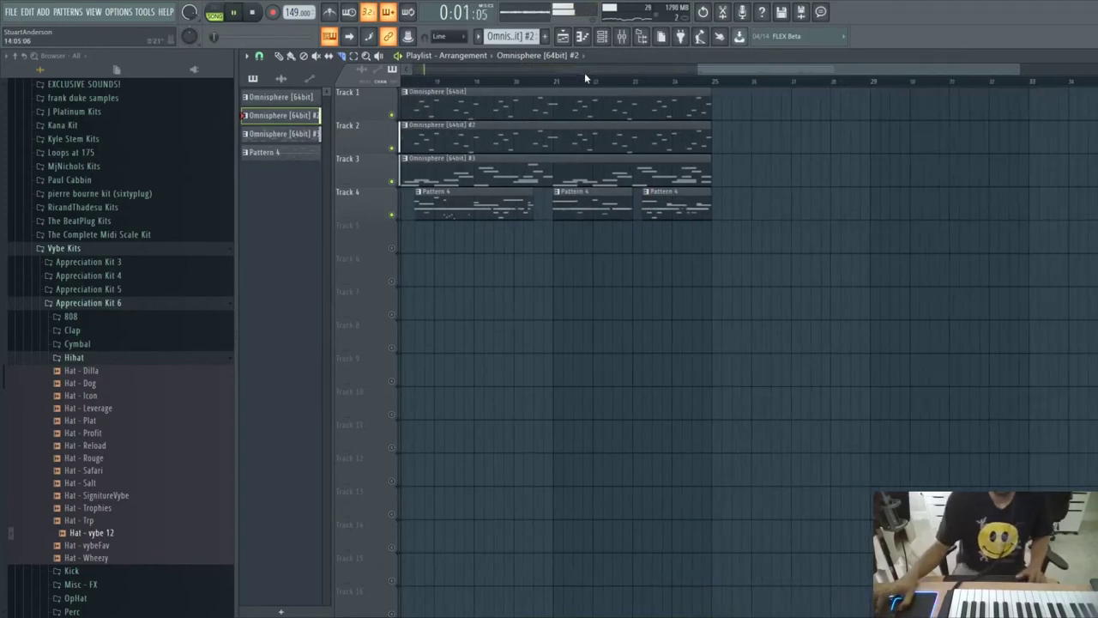
pyautogui.click(549, 80)
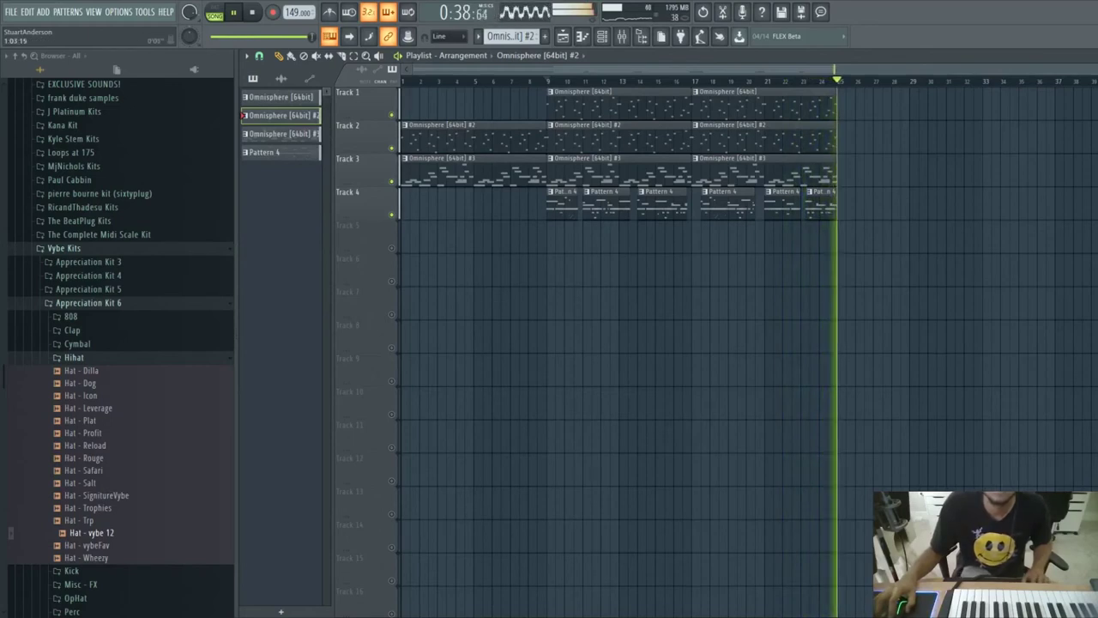
pyautogui.press('space')
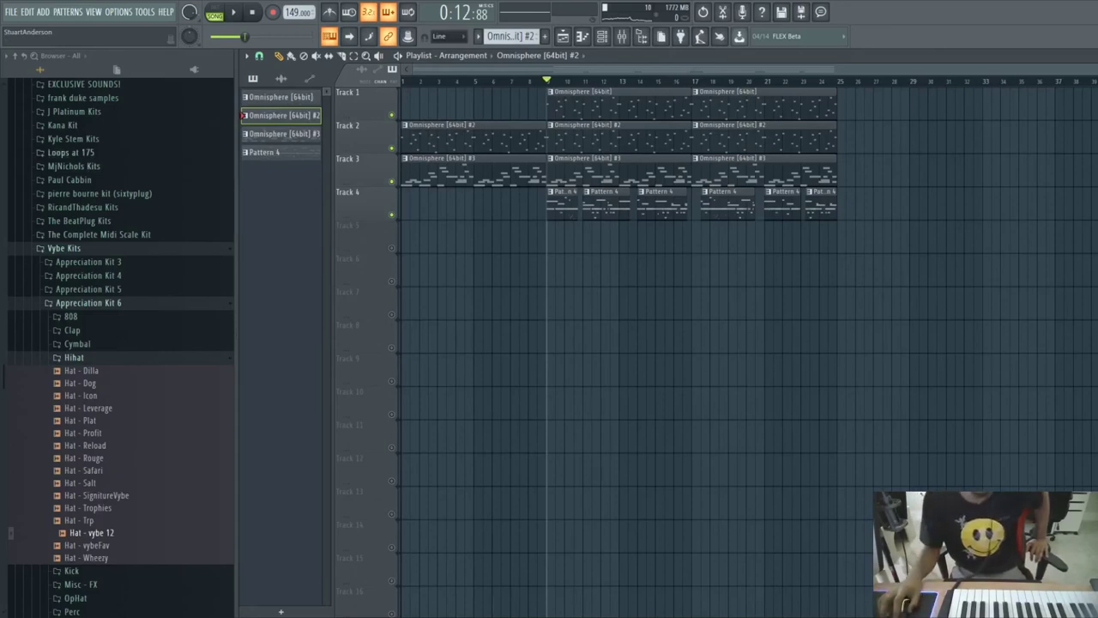
pyautogui.click(14, 56)
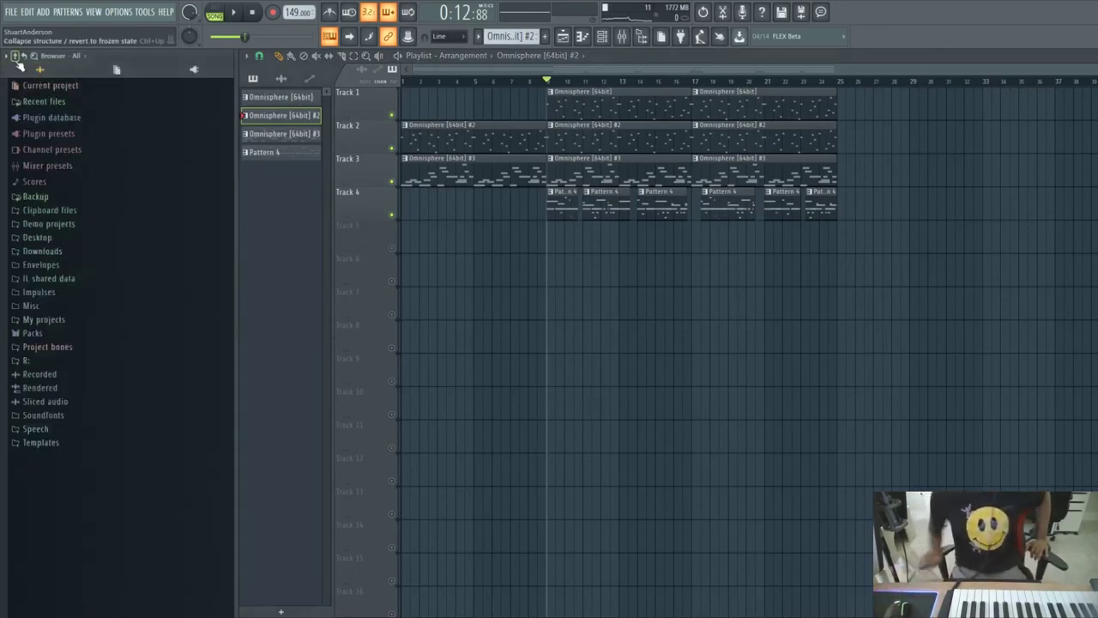